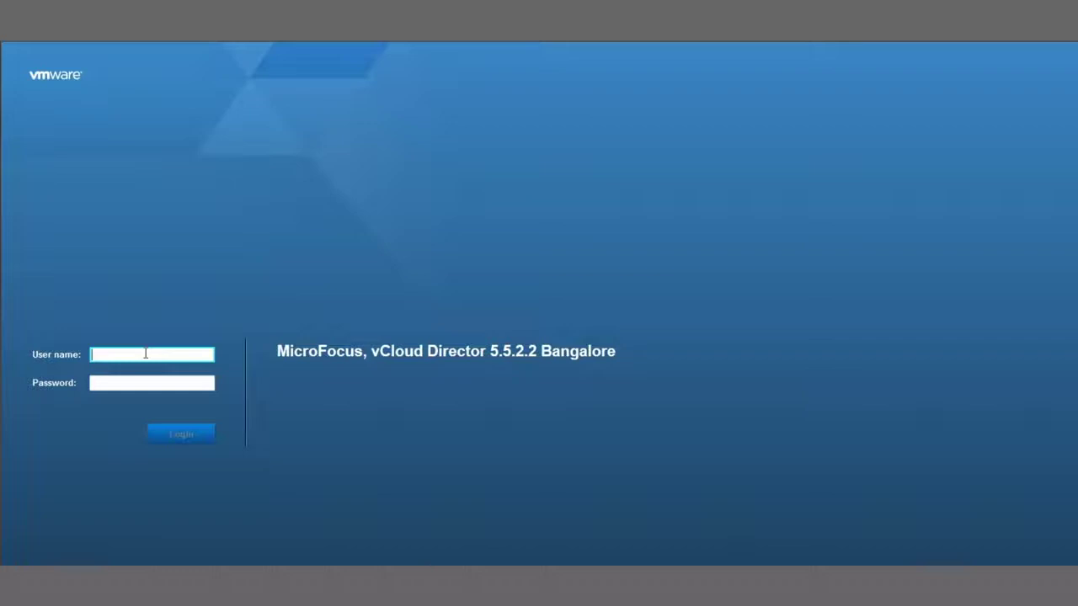
# Sign in to the Wallmart organization with the saved administrator account and autofilled password
pyautogui.click(145, 354)
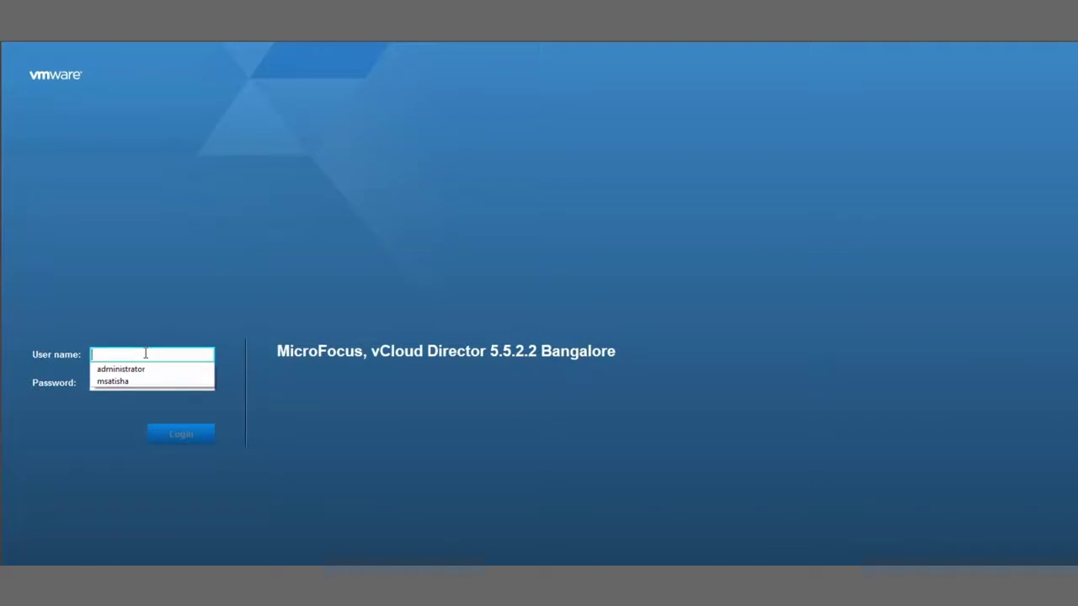
pyautogui.click(131, 384)
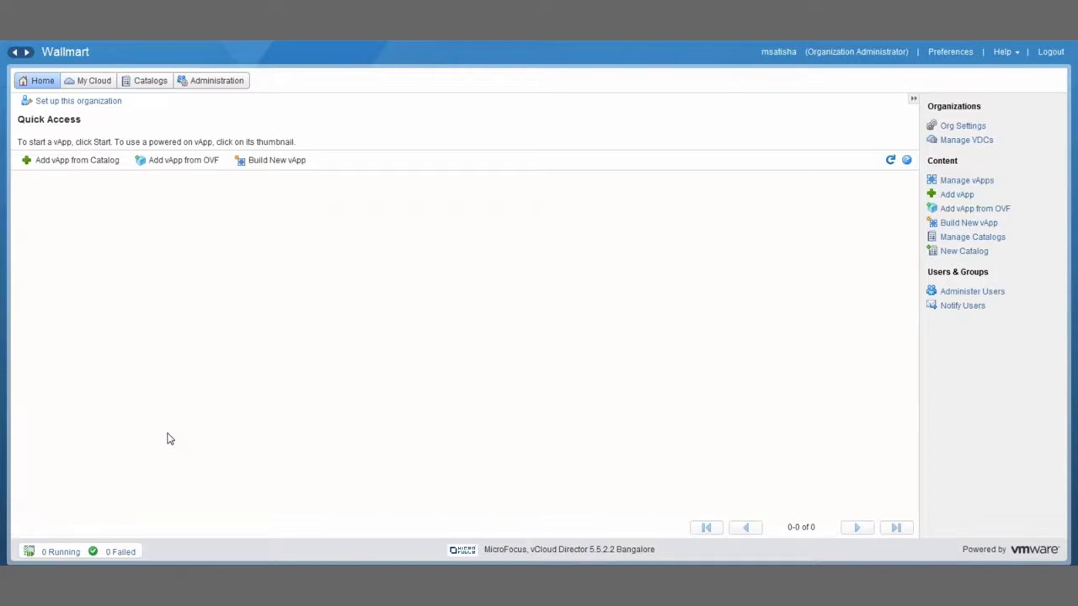
# Start a new catalog named 'PS PRE Image' with description '12.2 replication image'
pyautogui.click(153, 85)
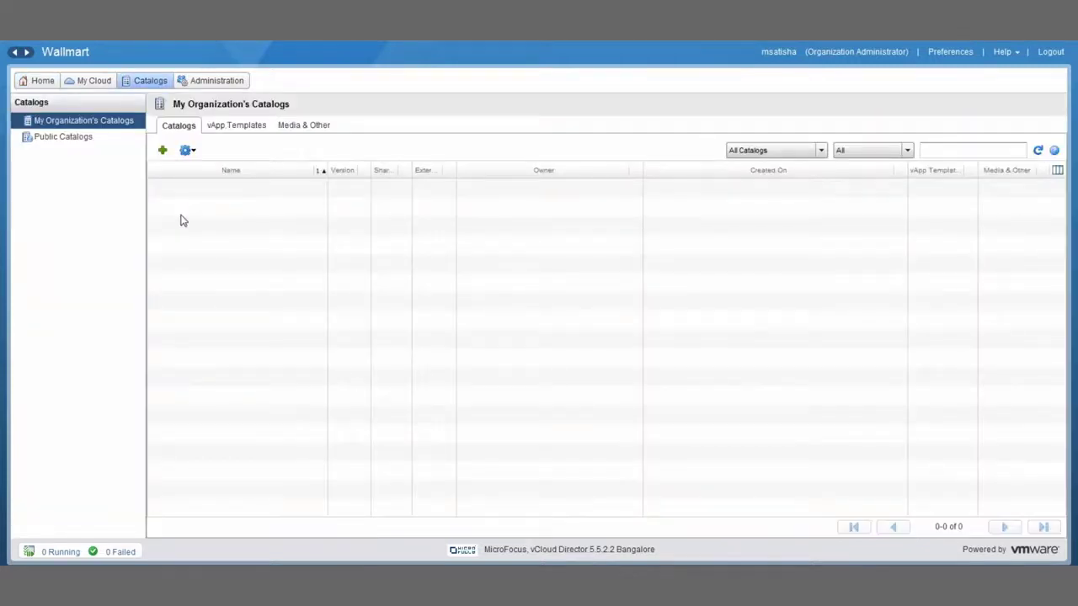
pyautogui.click(163, 150)
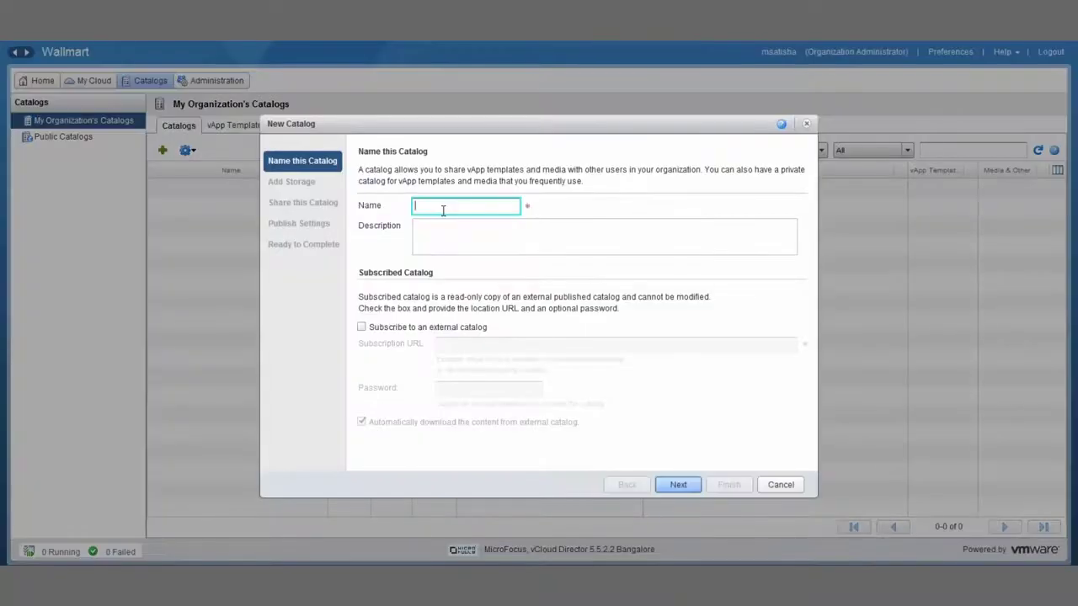
pyautogui.write('PS PRE Image')
pyautogui.click(477, 245)
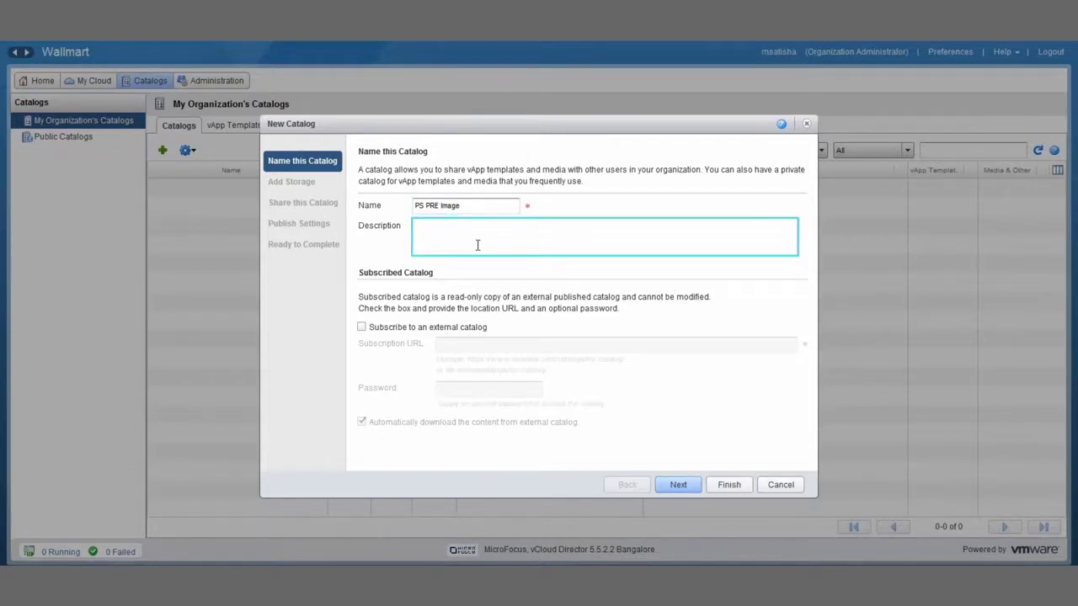
pyautogui.write('12.2 replication image')
# Keep default storage, no sharing and no publishing, advancing to Ready to Complete
pyautogui.click(678, 484)
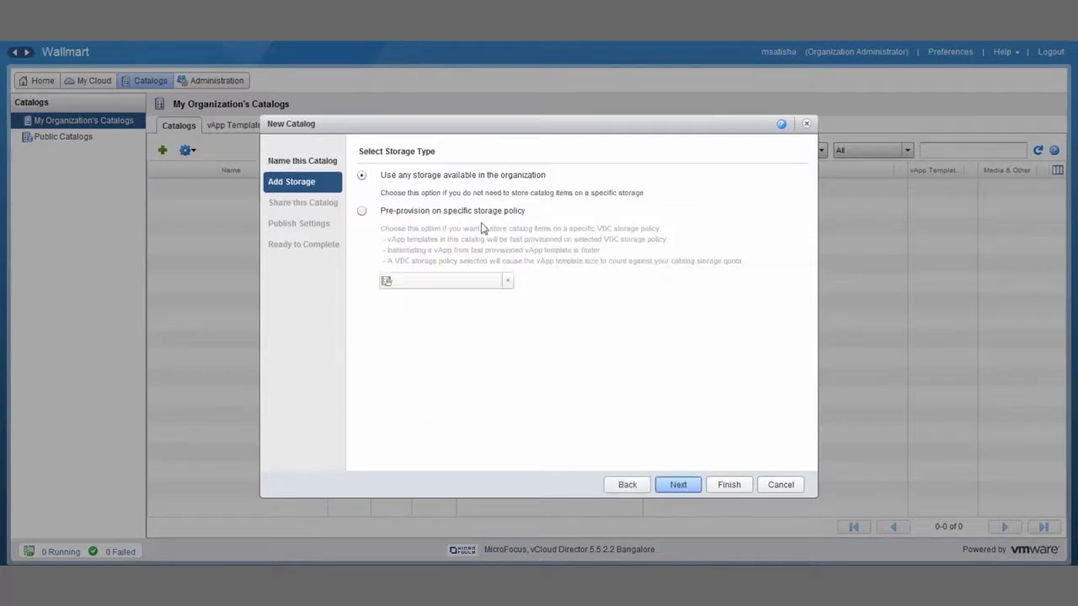
pyautogui.click(678, 485)
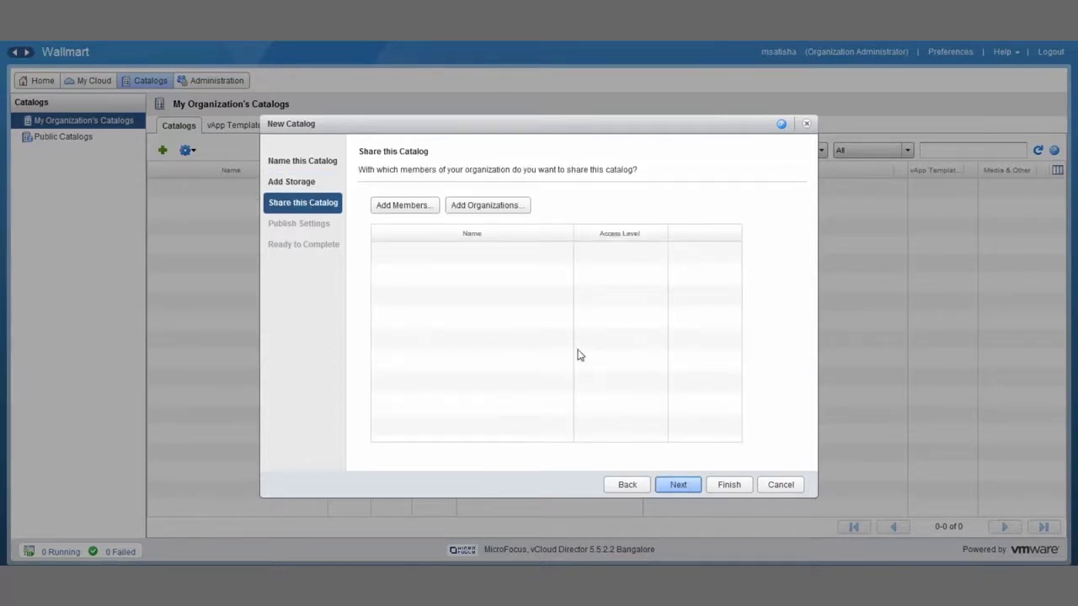
pyautogui.click(687, 486)
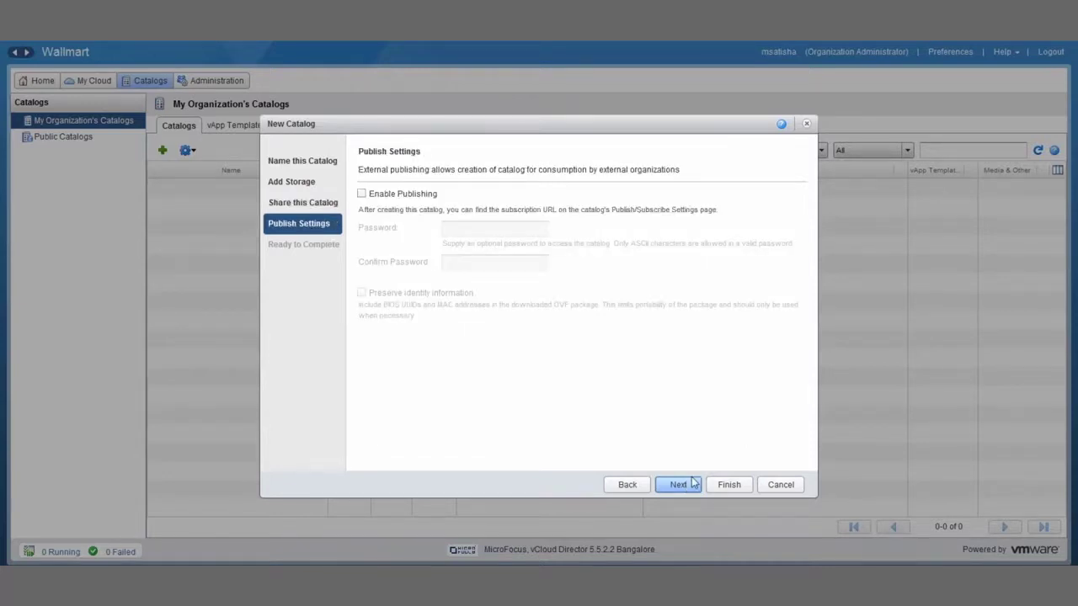
pyautogui.click(686, 485)
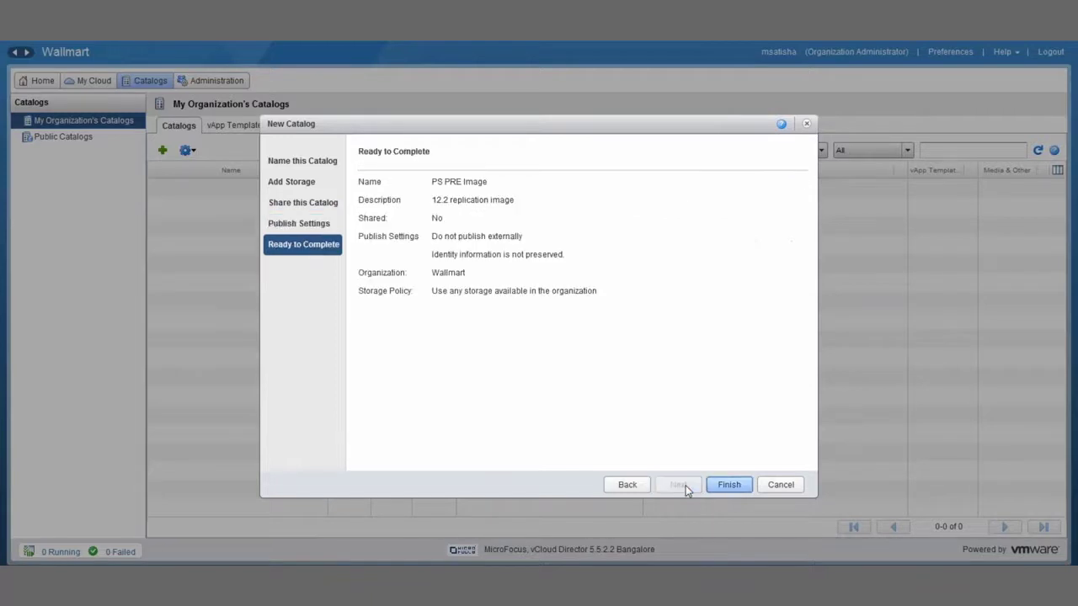
# Finish creating the PS PRE Image catalog and begin a template upload, allowing browser access
pyautogui.click(727, 485)
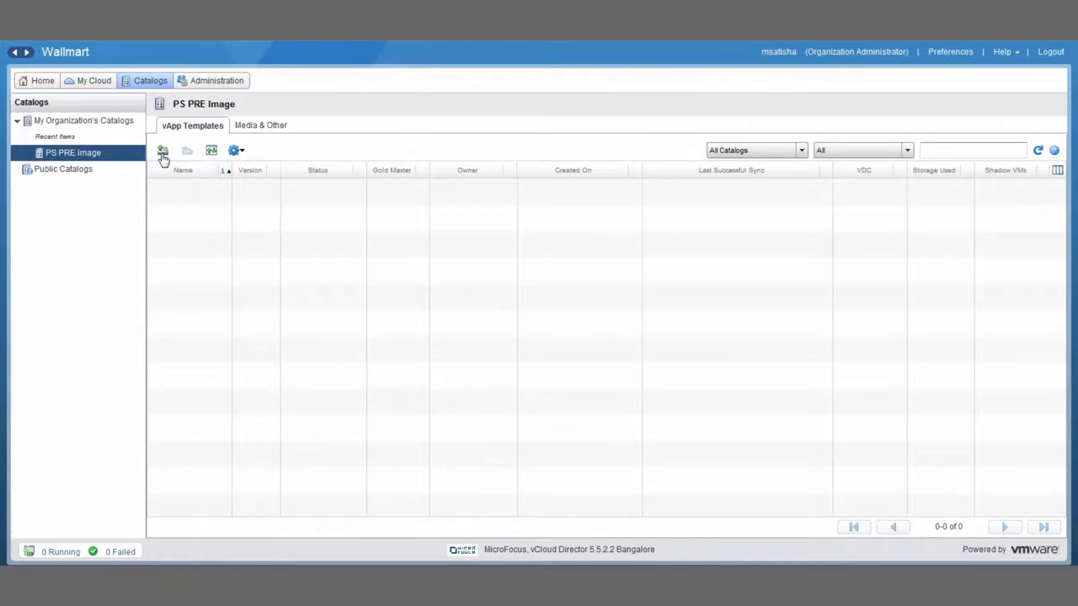
pyautogui.click(163, 152)
pyautogui.click(514, 300)
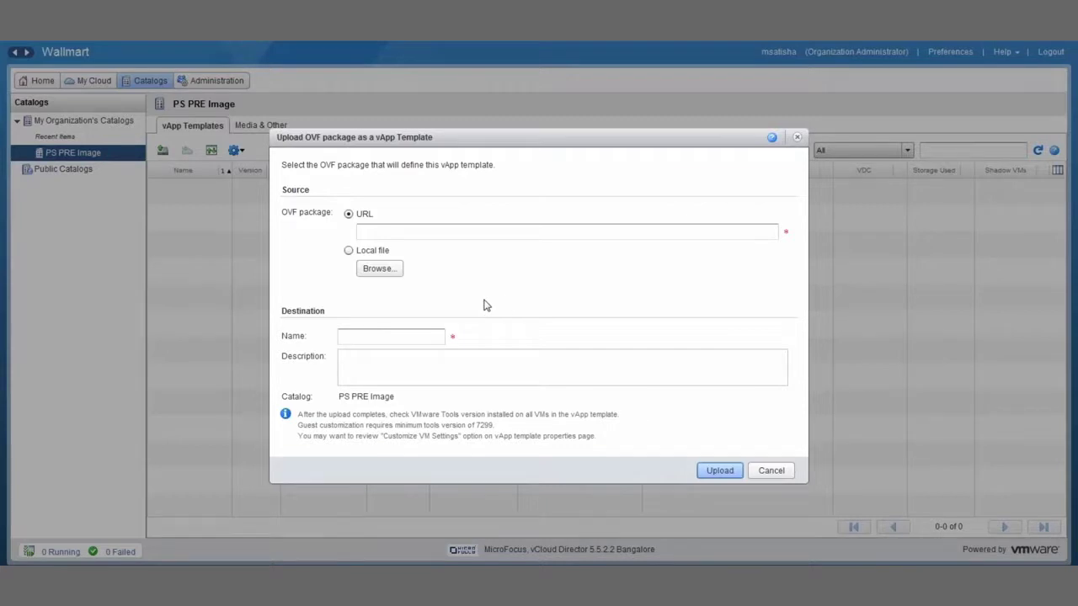
# Upload the local PlateSpin Replication Environment .ovf file as a vApp template
pyautogui.click(399, 270)
pyautogui.click(401, 270)
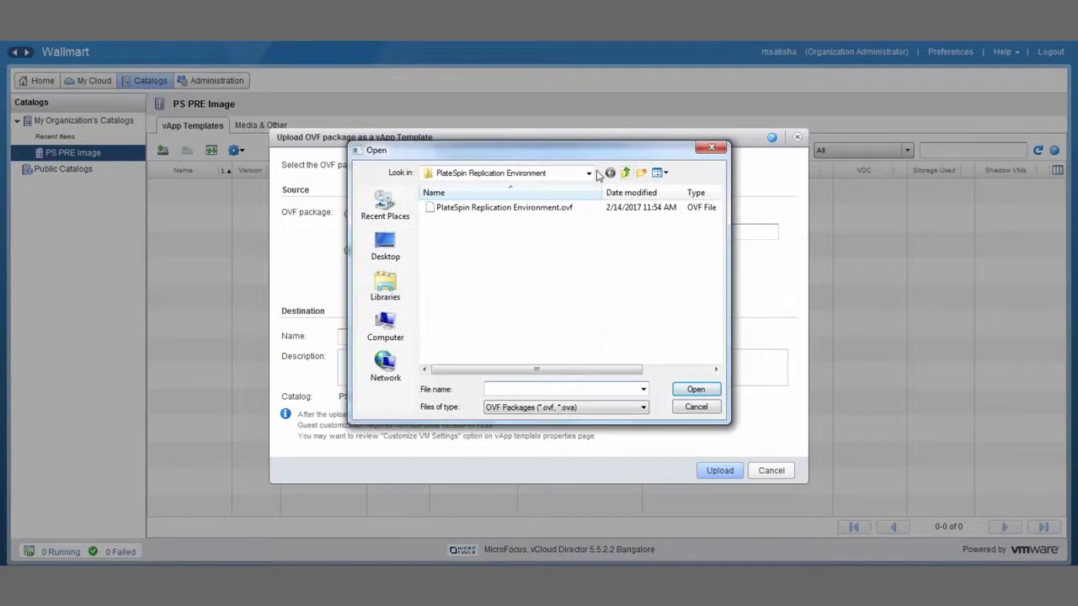
pyautogui.click(588, 173)
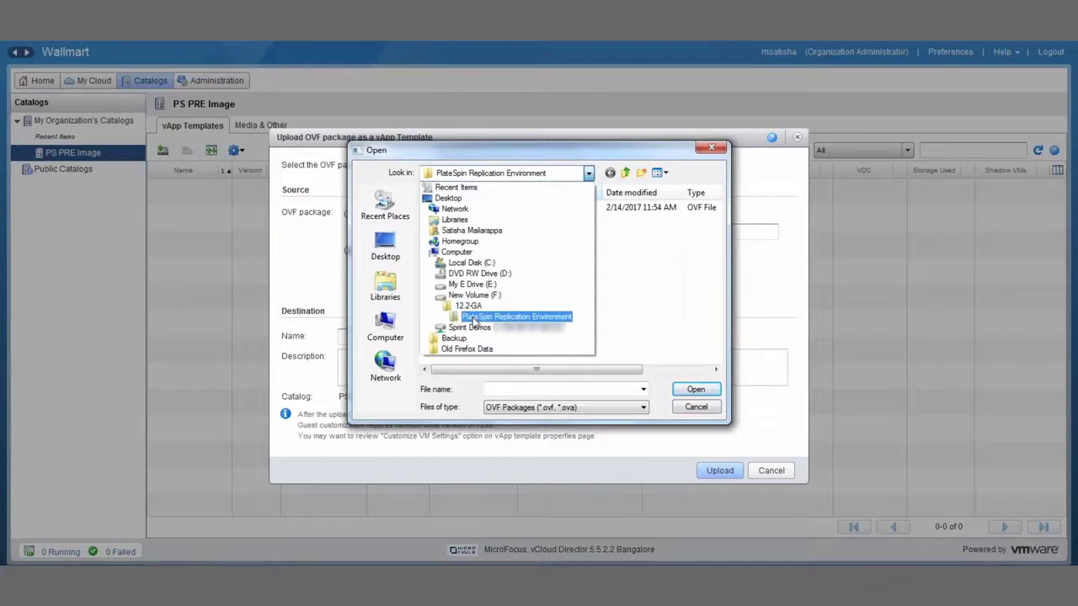
pyautogui.click(476, 319)
pyautogui.doubleClick(525, 209)
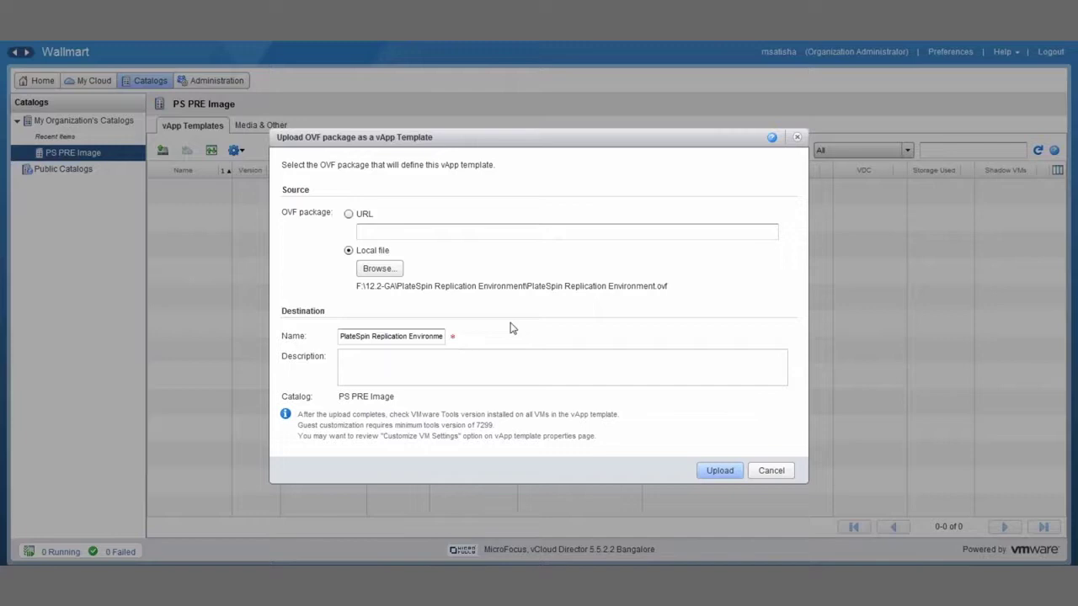
pyautogui.click(720, 471)
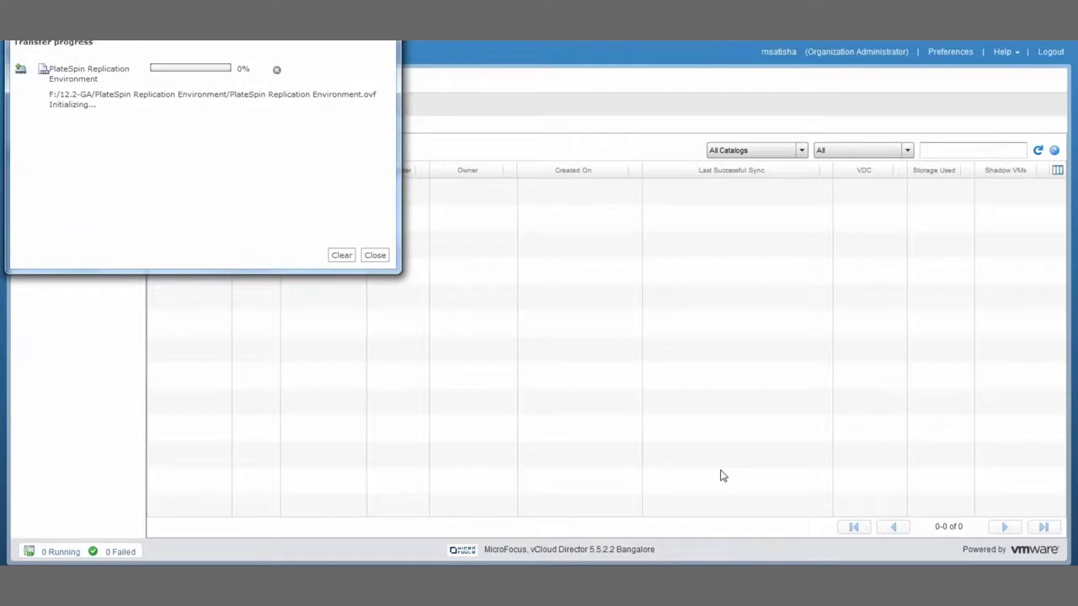
# Wait for the template transfer to reach 100% Succeeded and close the progress window
pyautogui.moveTo(293, 5); pyautogui.dragTo(303, 69)
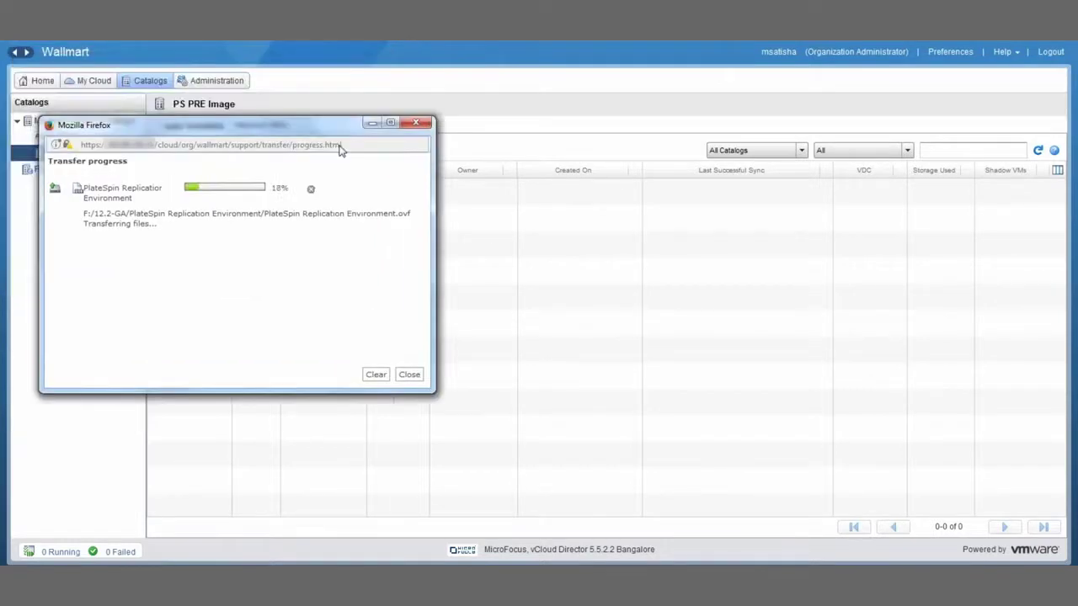
pyautogui.moveTo(340, 149); pyautogui.dragTo(414, 214)
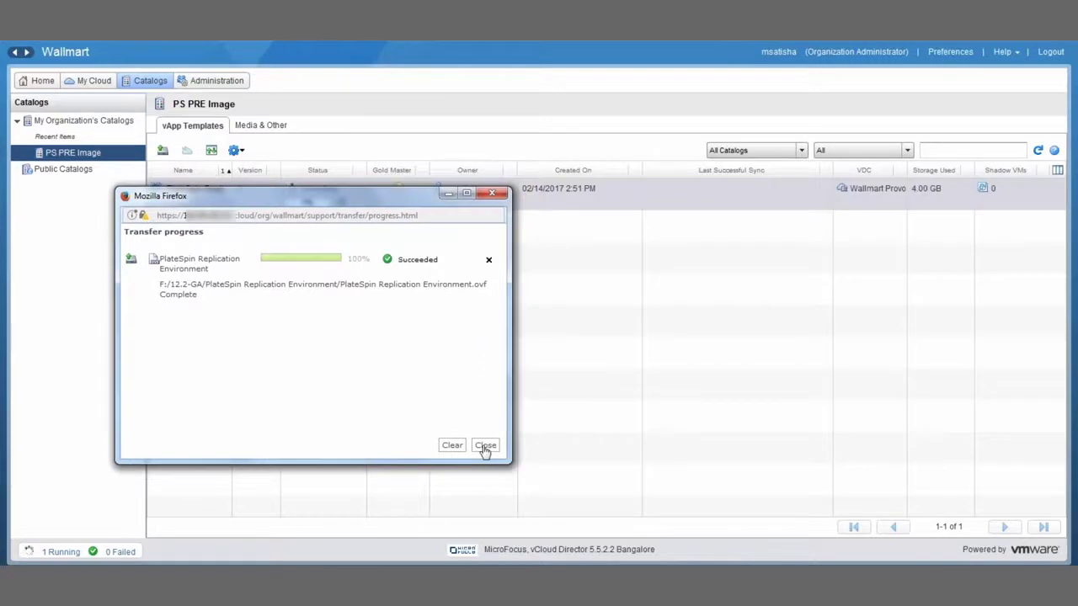
pyautogui.click(485, 448)
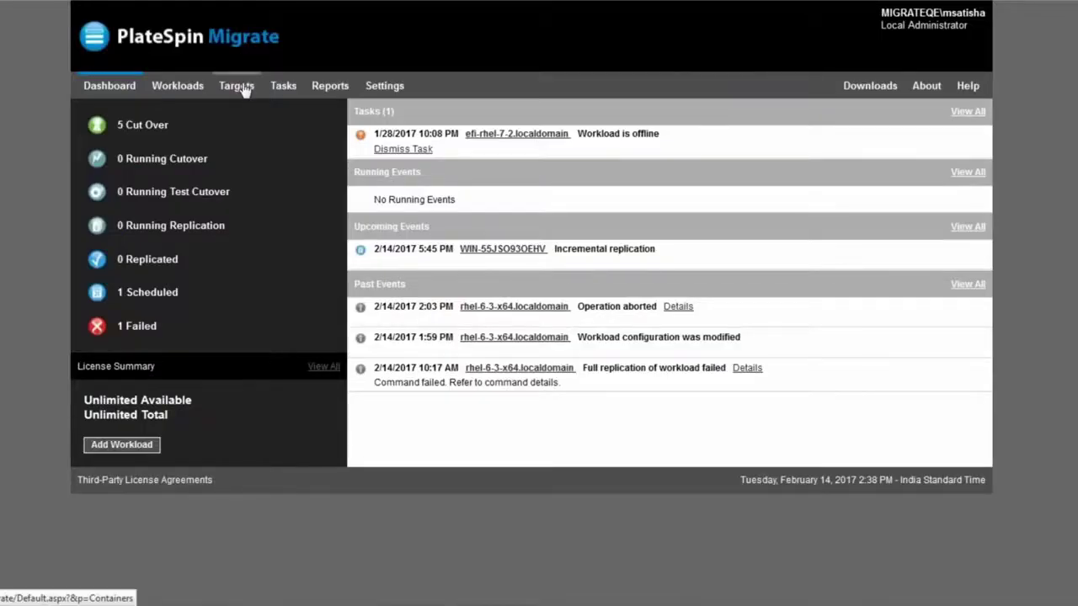
# Add a new VMware vCloud Organization target with server address 104.99.18.25
pyautogui.click(238, 86)
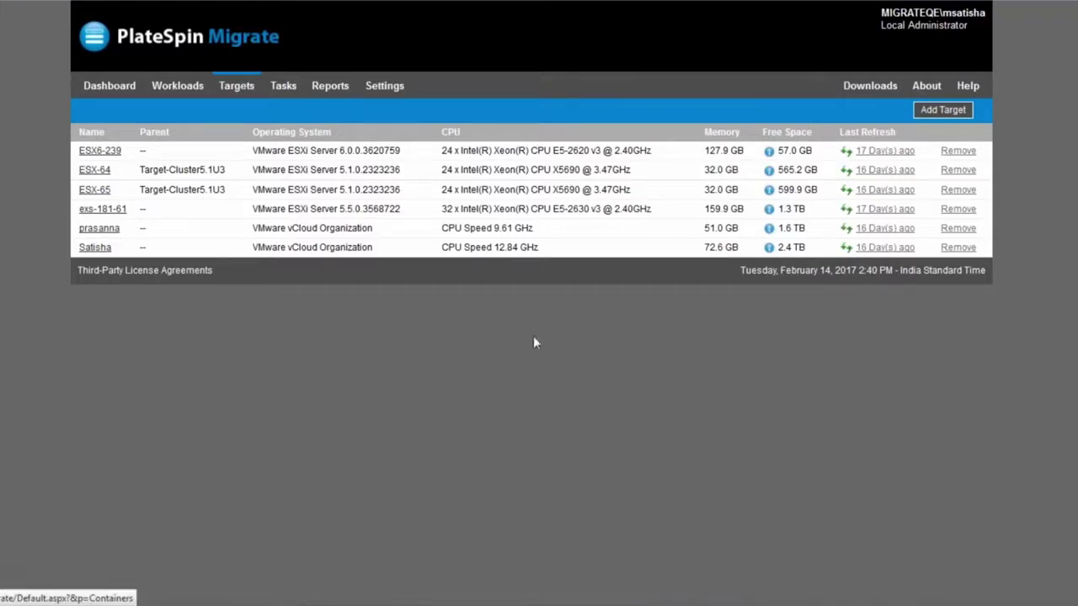
pyautogui.click(944, 111)
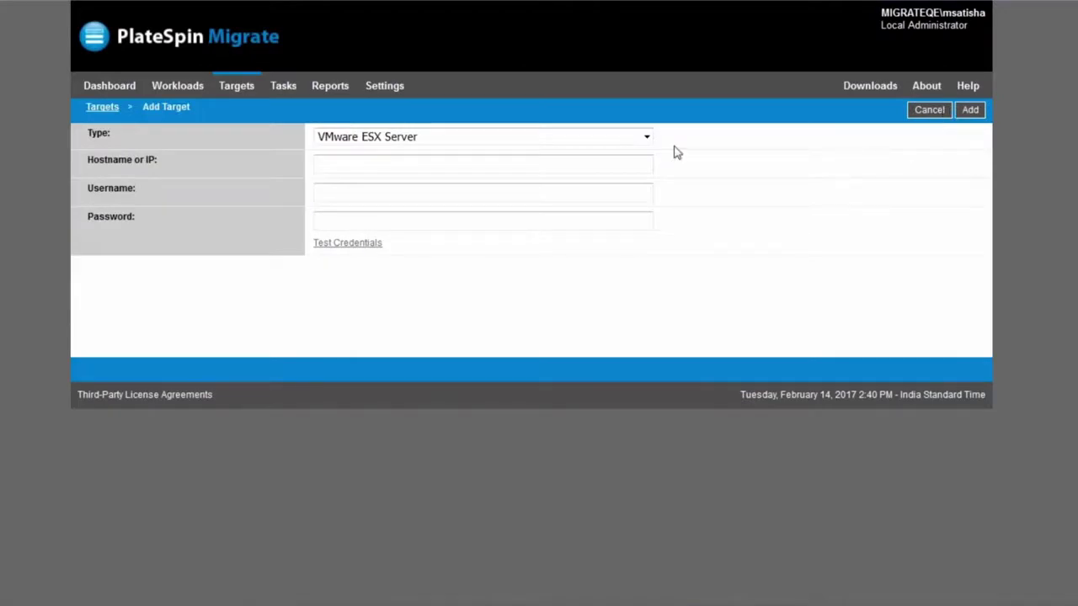
pyautogui.click(646, 139)
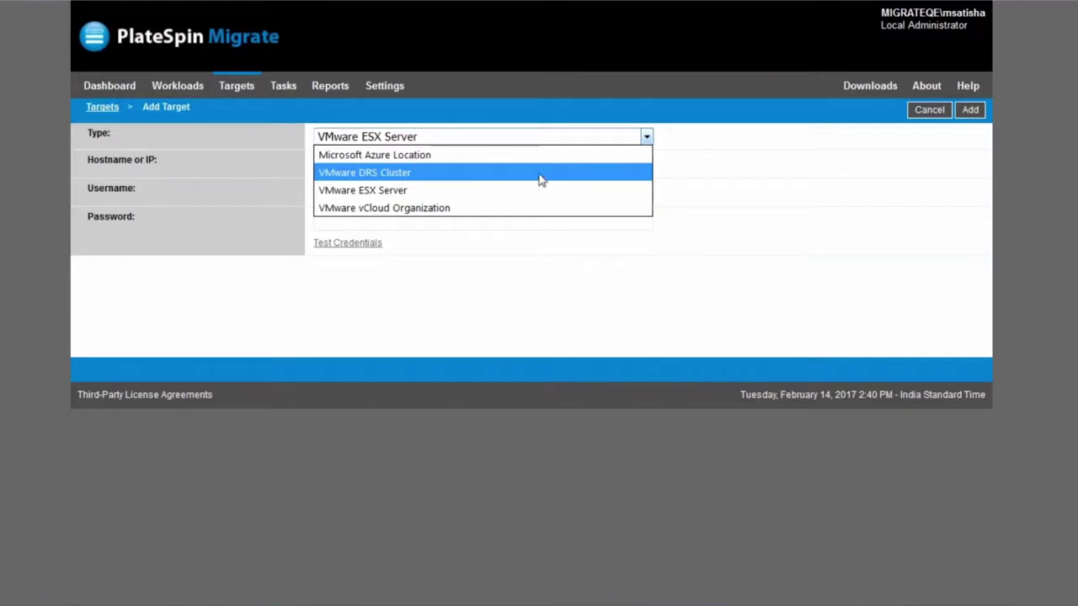
pyautogui.click(499, 208)
pyautogui.click(361, 168)
pyautogui.write('10')
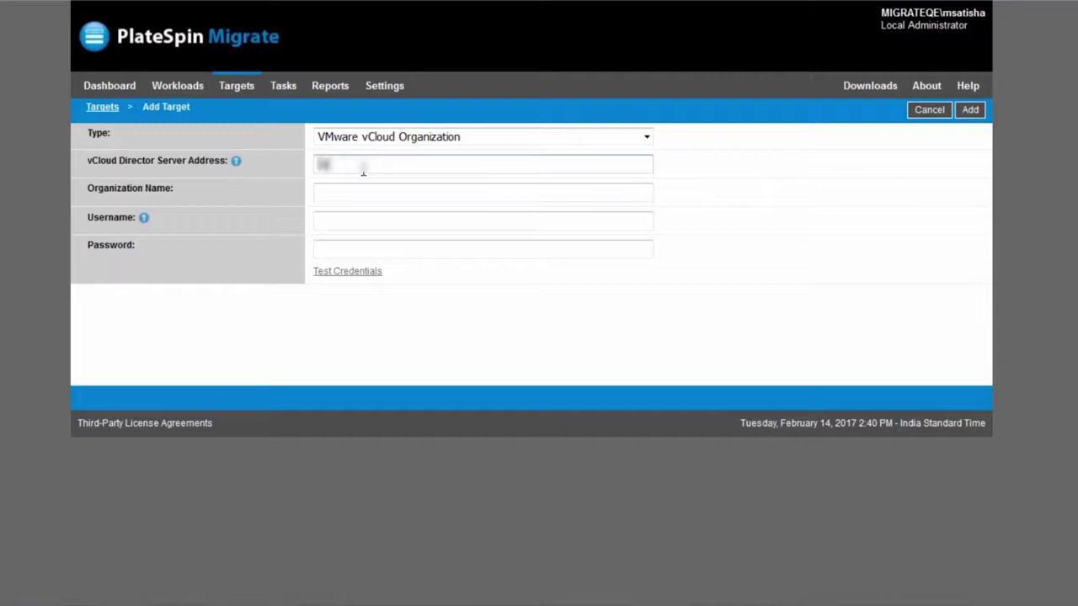
pyautogui.write('4.99.18.25')
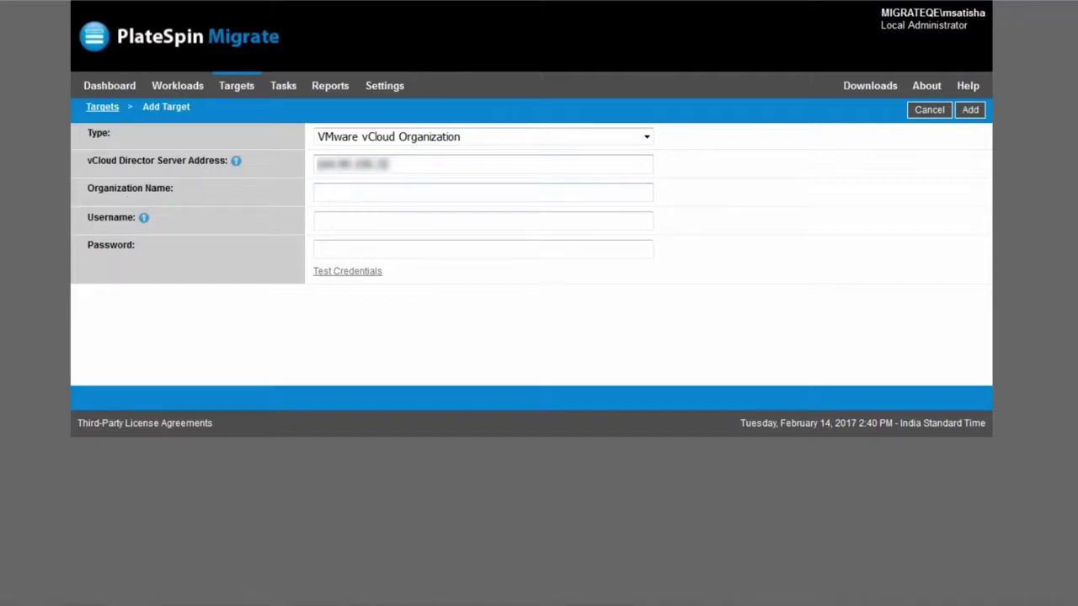
# Enter organization Wallmart plus the admin username and password, test the credentials, and add the target
pyautogui.press('Tab')
pyautogui.write('Wallmart')
pyautogui.click(336, 226)
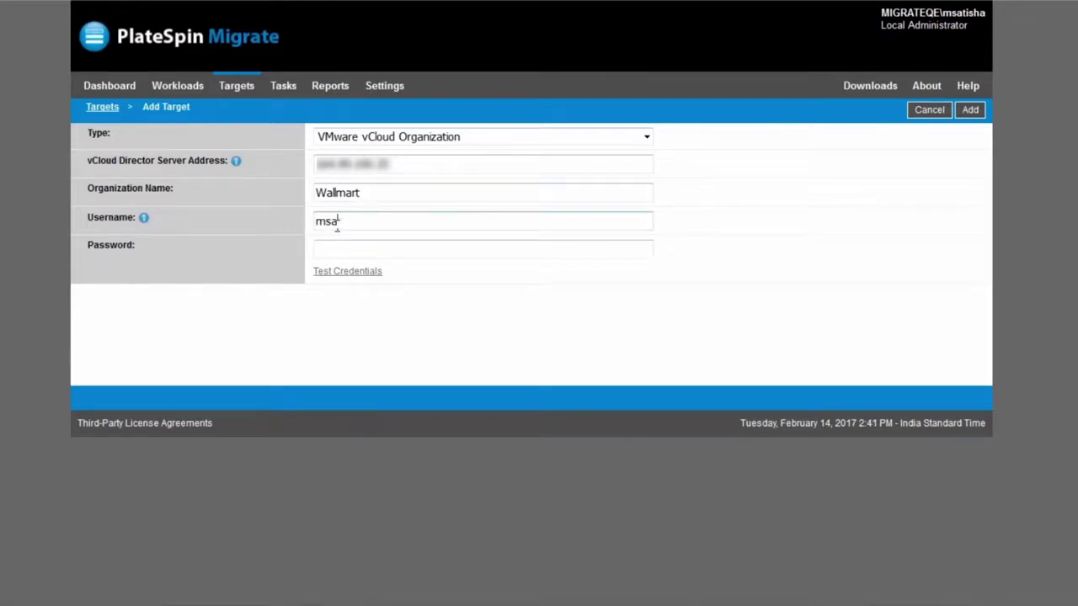
pyautogui.click(339, 249)
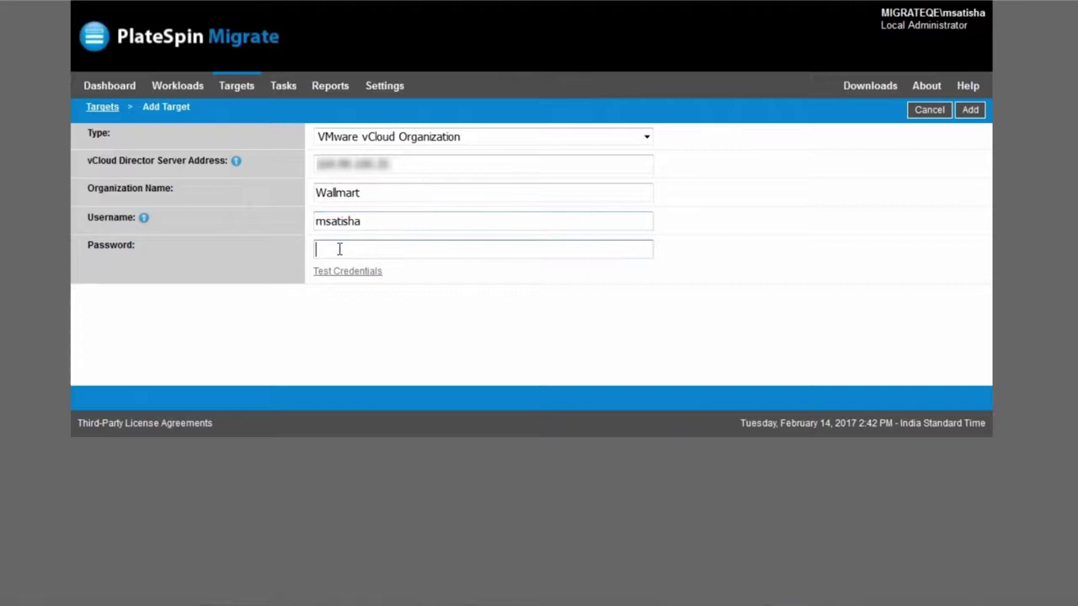
pyautogui.write('••••••••')
pyautogui.click(371, 273)
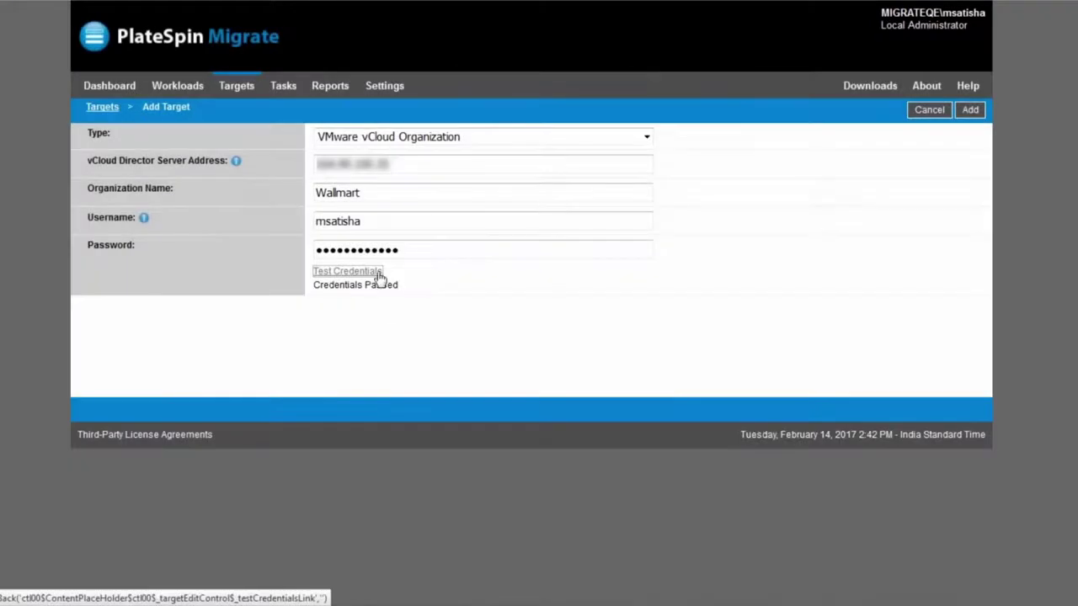
pyautogui.click(970, 110)
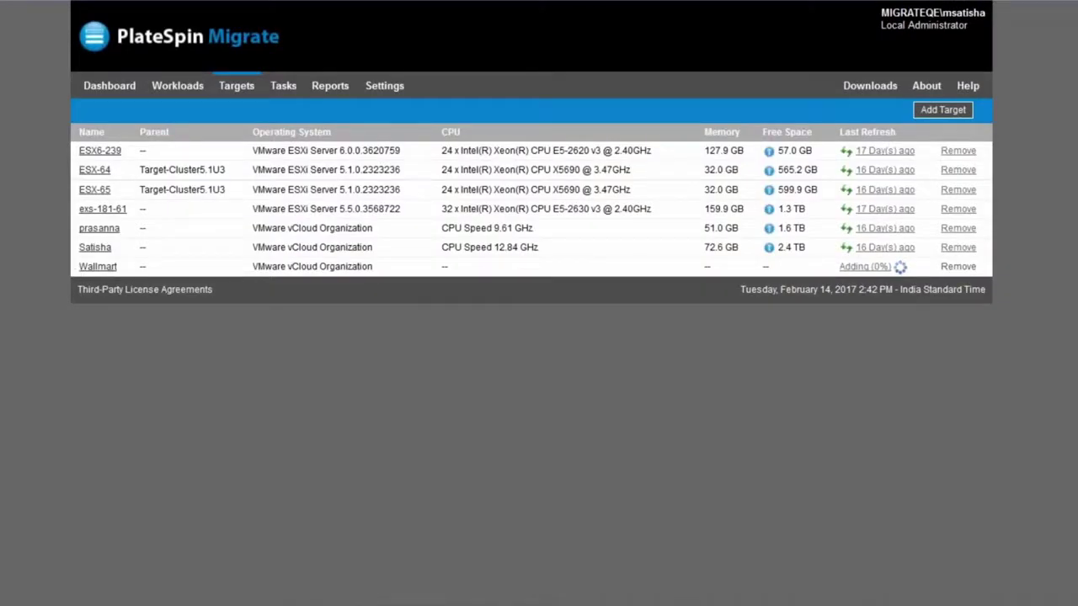
# Configure migration for rhel-6-3-x64.localdomain with Wallmart as its target
pyautogui.click(191, 92)
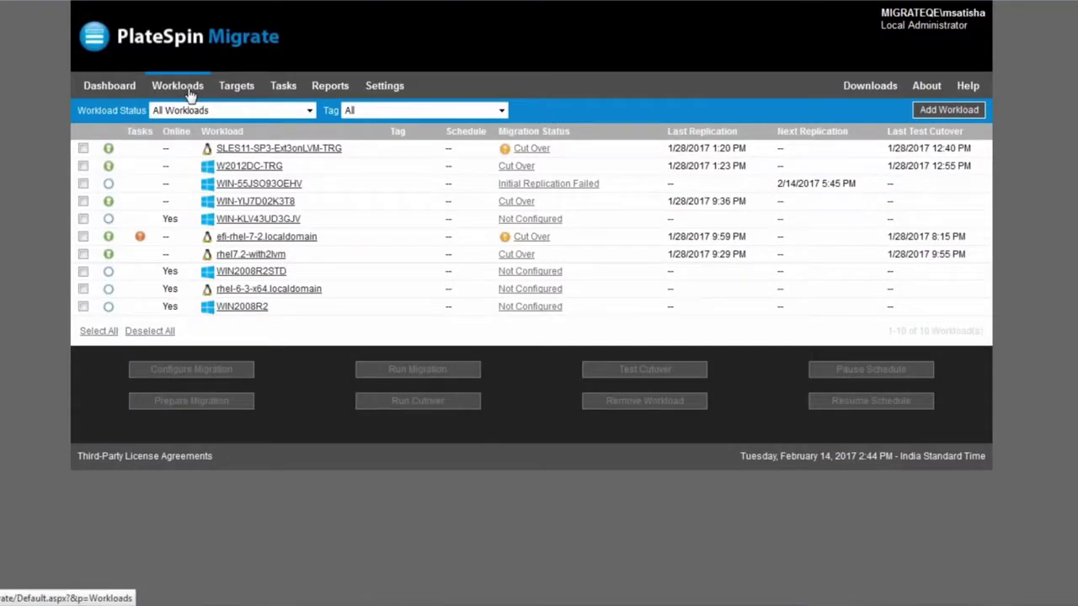
pyautogui.click(83, 290)
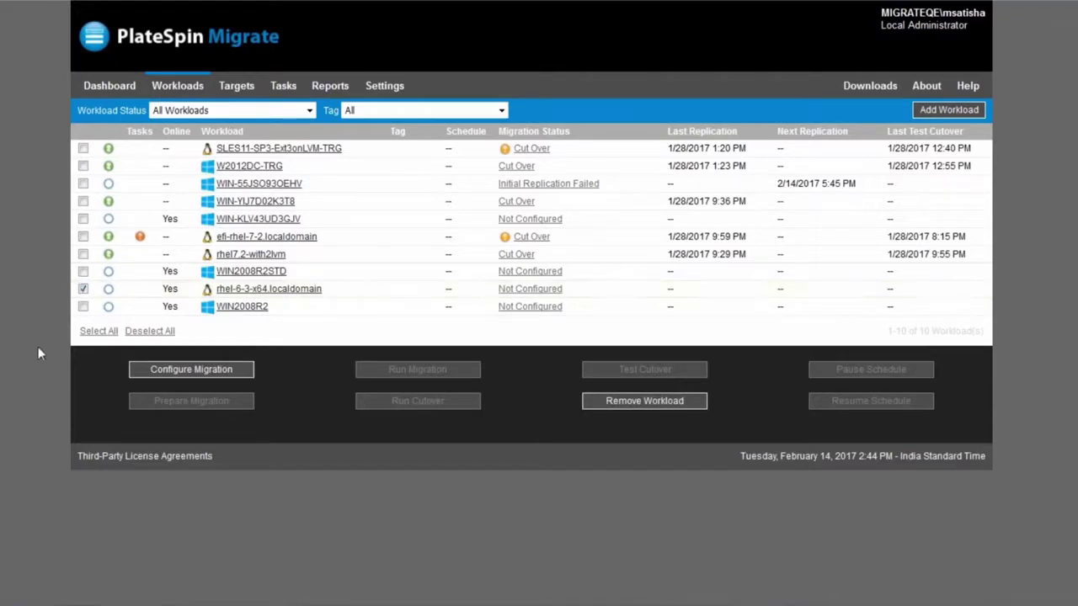
pyautogui.click(200, 374)
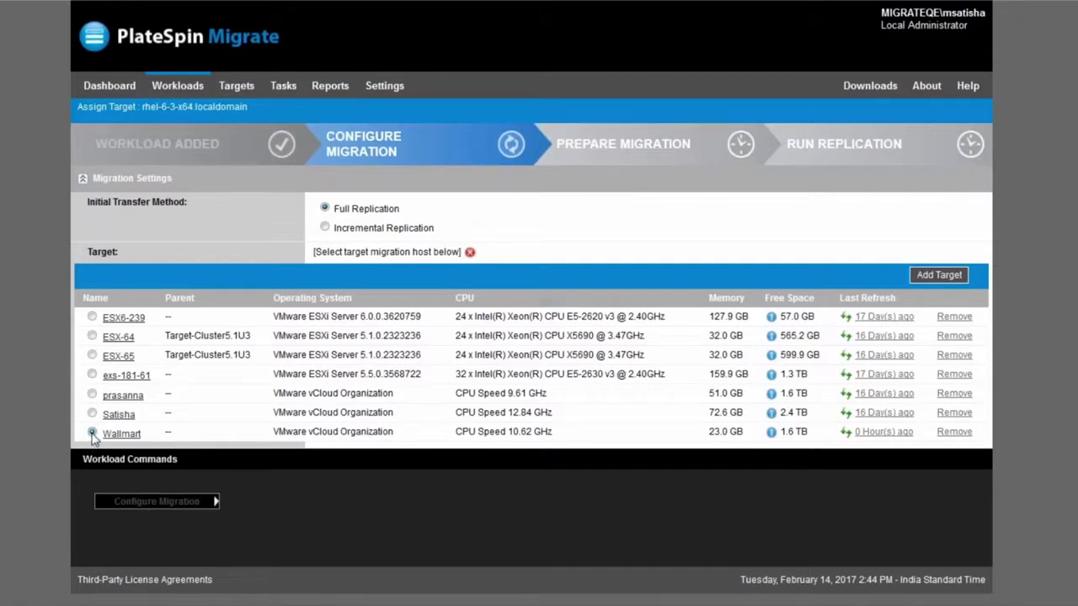
pyautogui.click(92, 434)
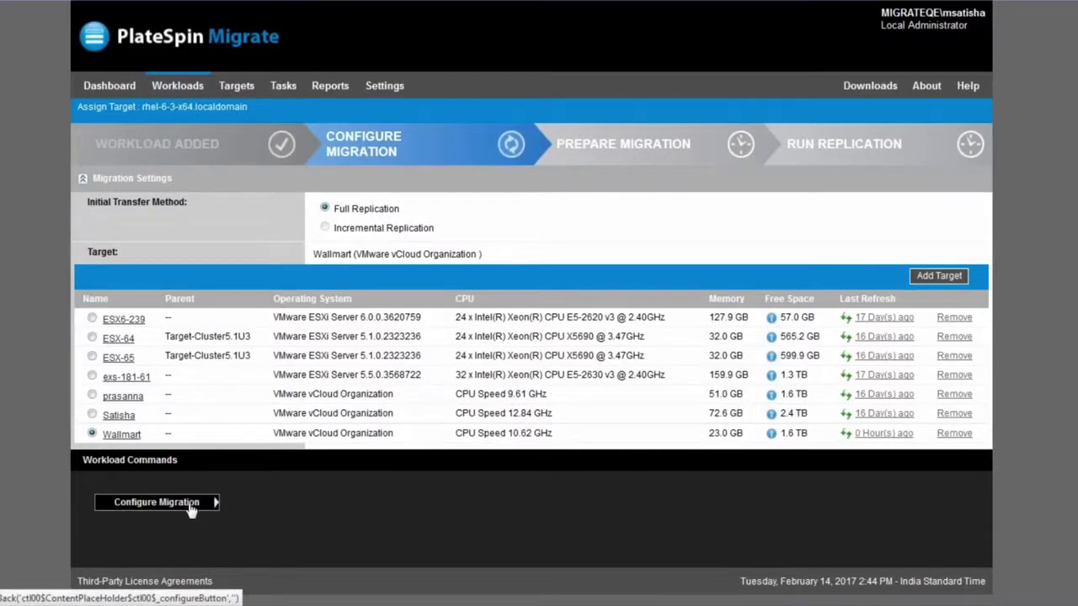
pyautogui.click(190, 505)
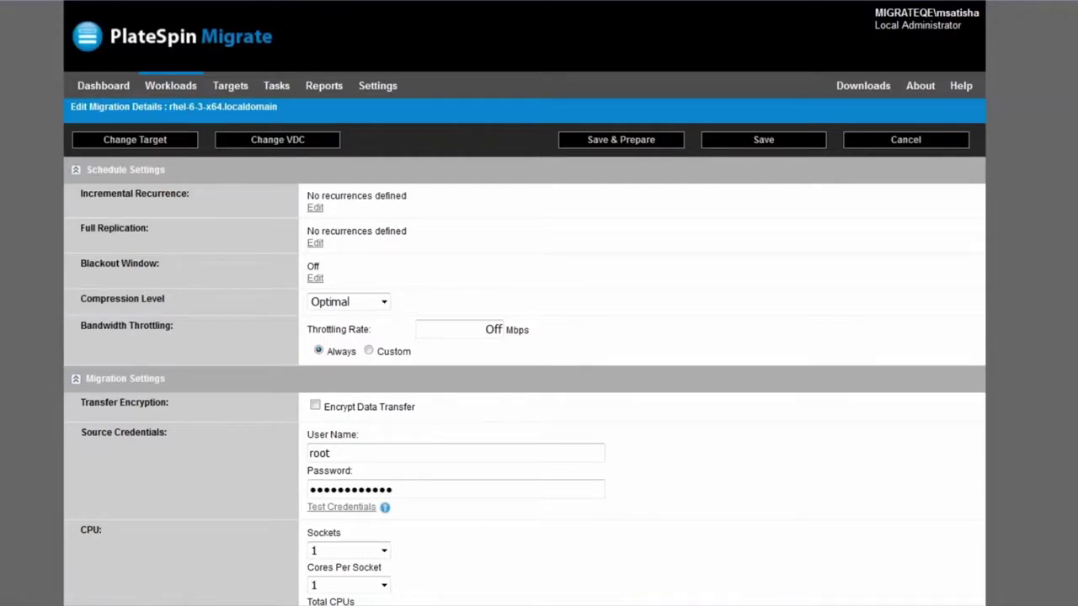
pyautogui.scroll(-1, 525, 303)
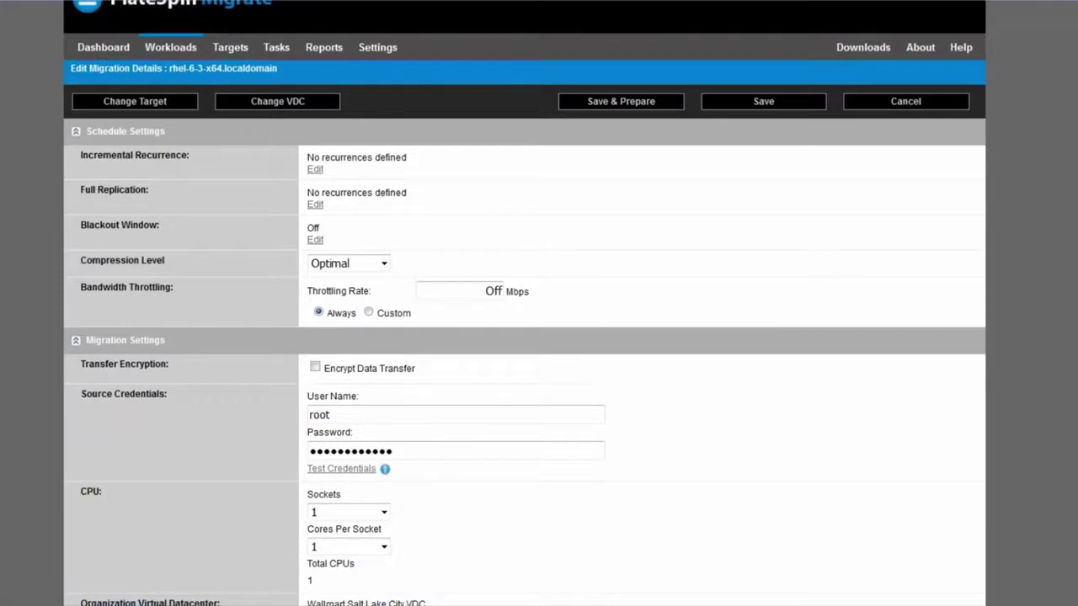
pyautogui.scroll(1, 525, 303)
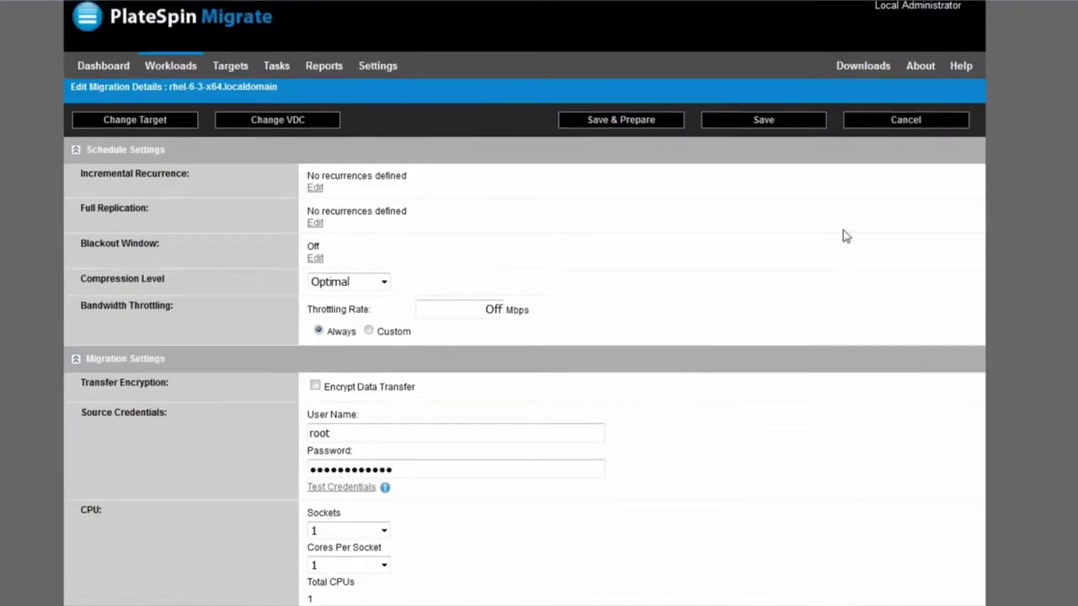
pyautogui.scroll(-3, 524, 303)
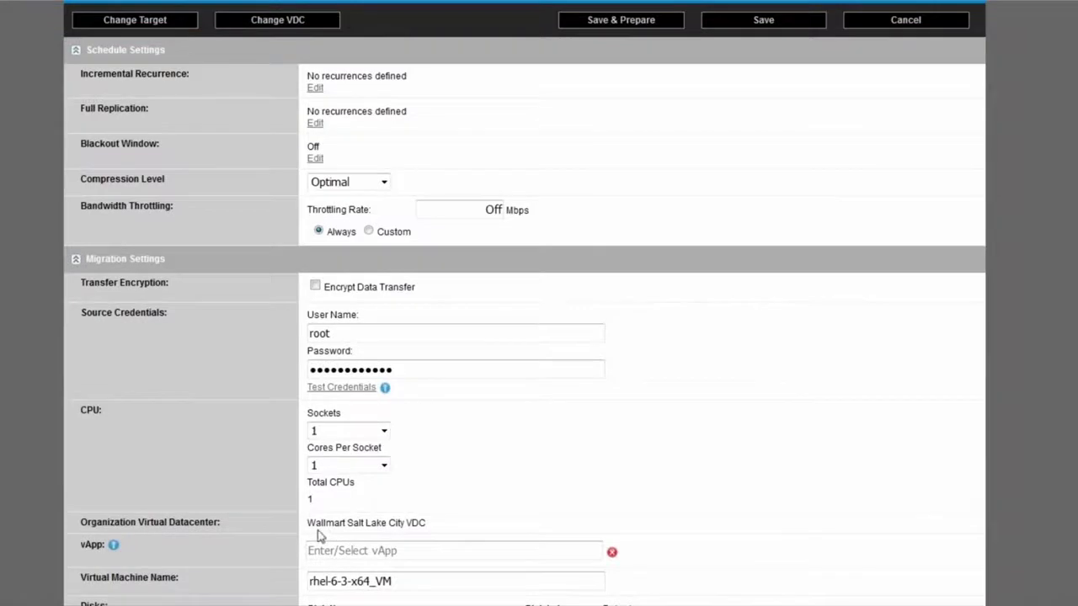
pyautogui.moveTo(308, 524); pyautogui.dragTo(446, 526)
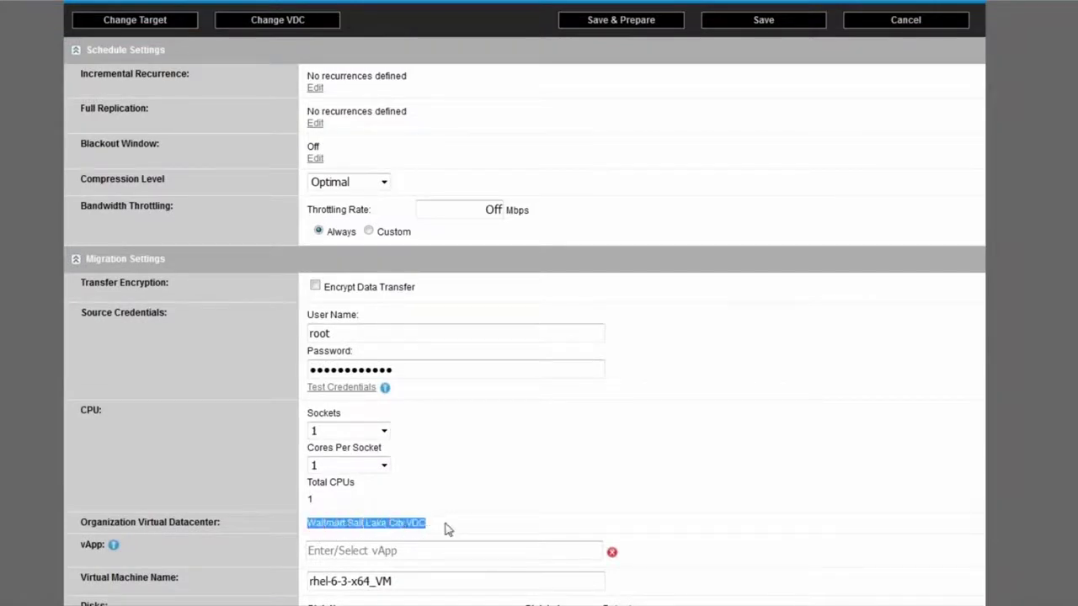
pyautogui.click(522, 481)
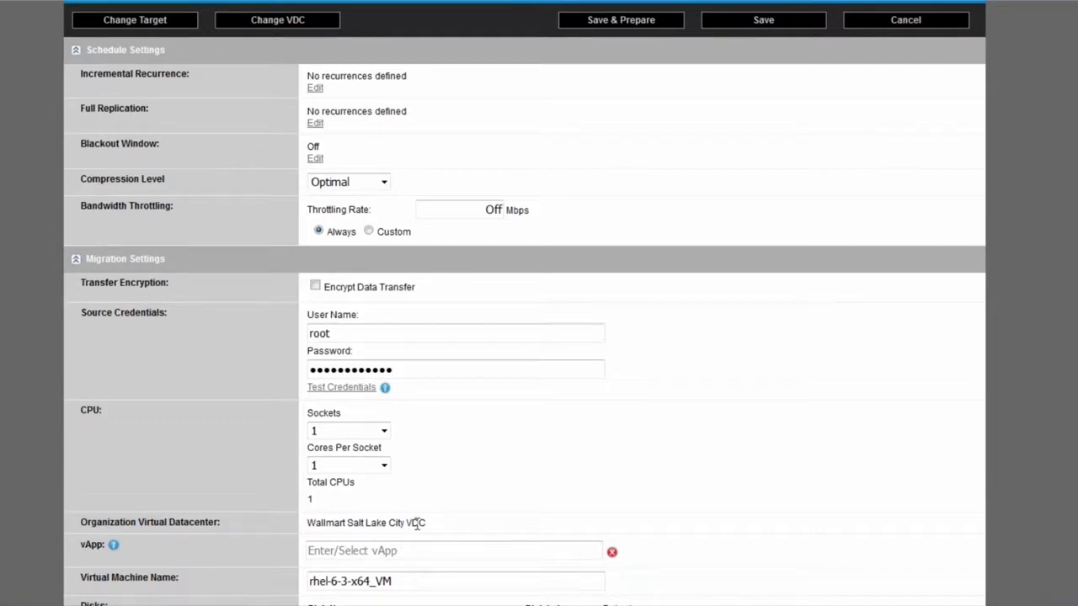
pyautogui.tripleClick(416, 523)
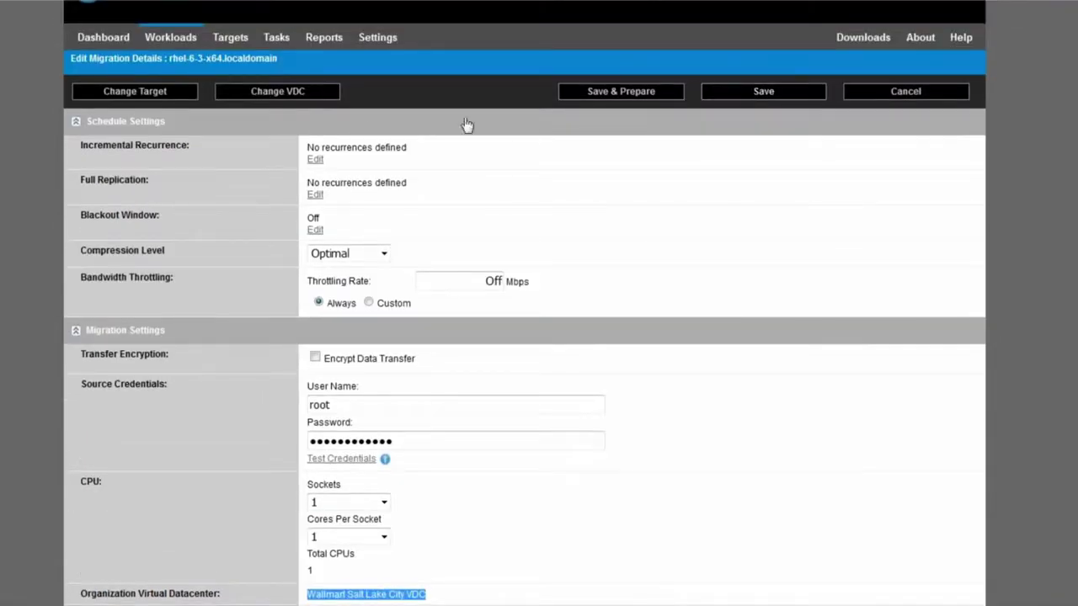
# Change the organization virtual datacenter to Wallmart Sandy VDC
pyautogui.click(301, 94)
pyautogui.click(661, 311)
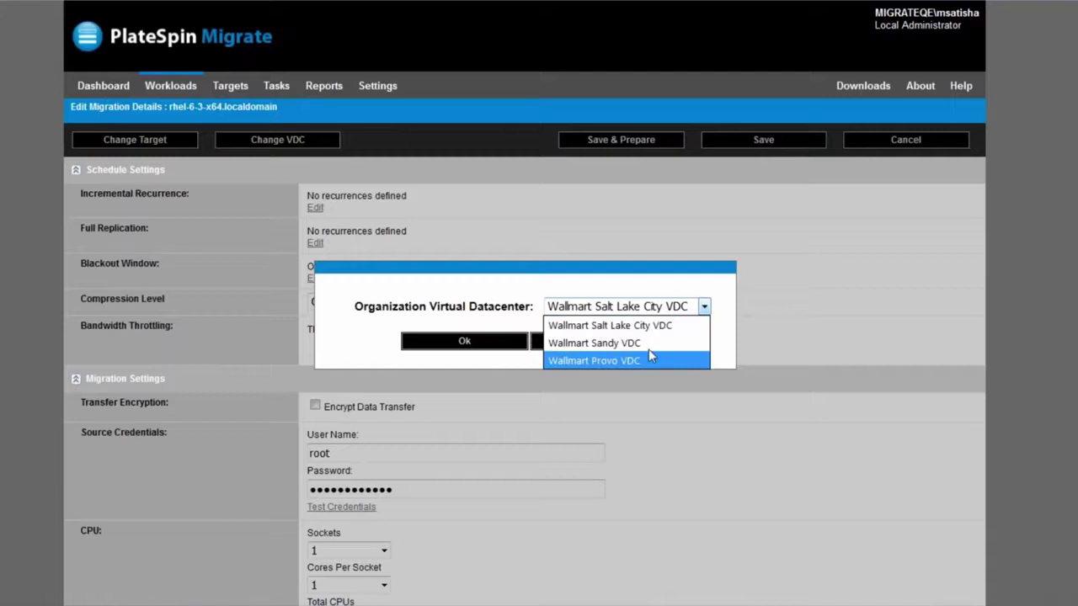
pyautogui.click(650, 344)
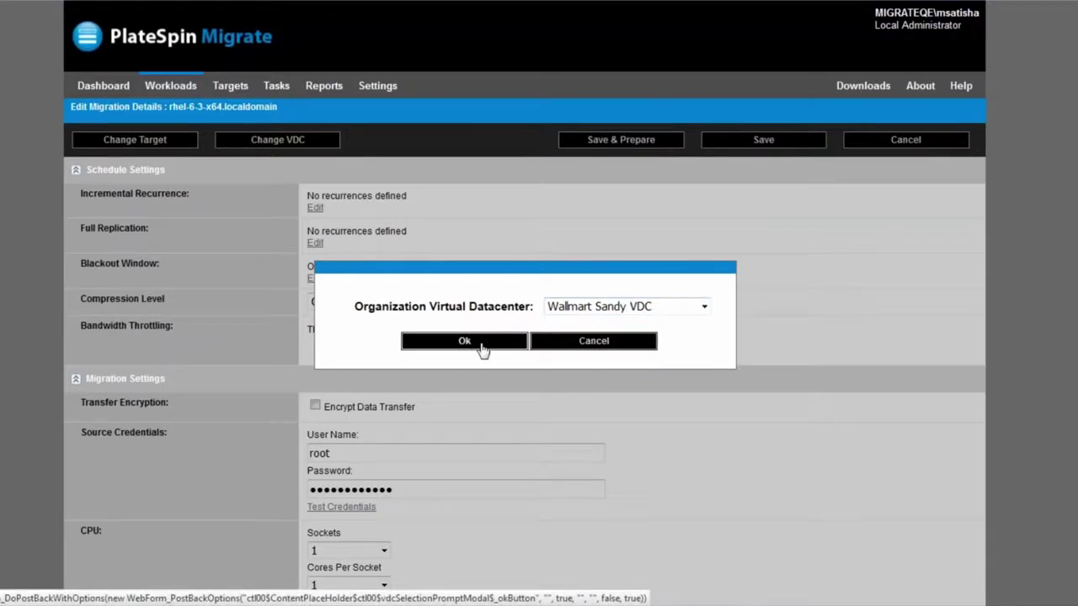
pyautogui.click(481, 343)
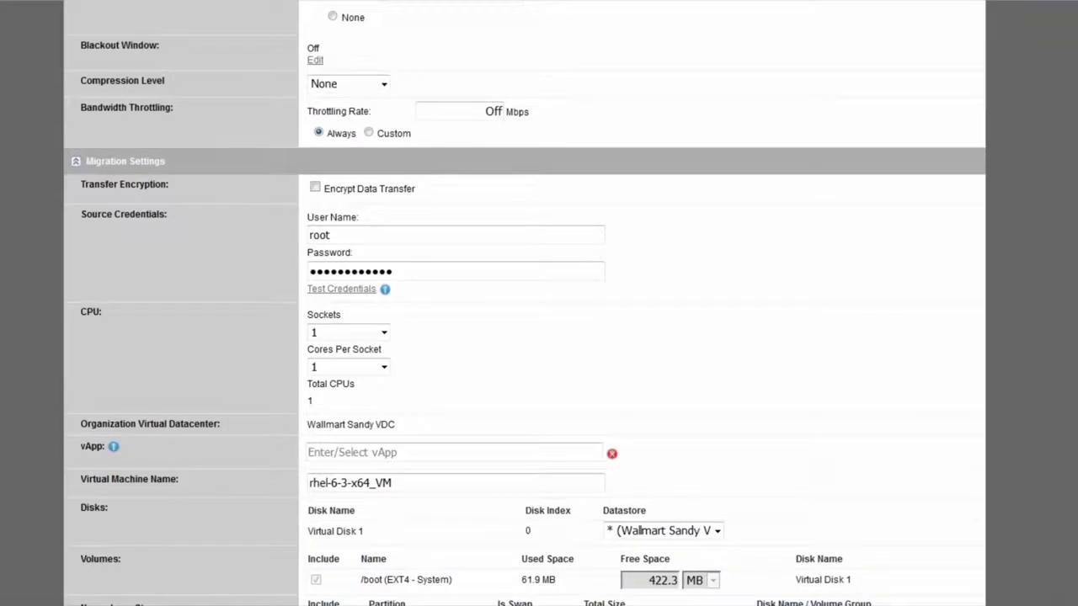
# Enter 'Demo vApp' as the vApp name, then delete the space so it reads DemovApp
pyautogui.scroll(-2, 634, 289)
pyautogui.click(446, 344)
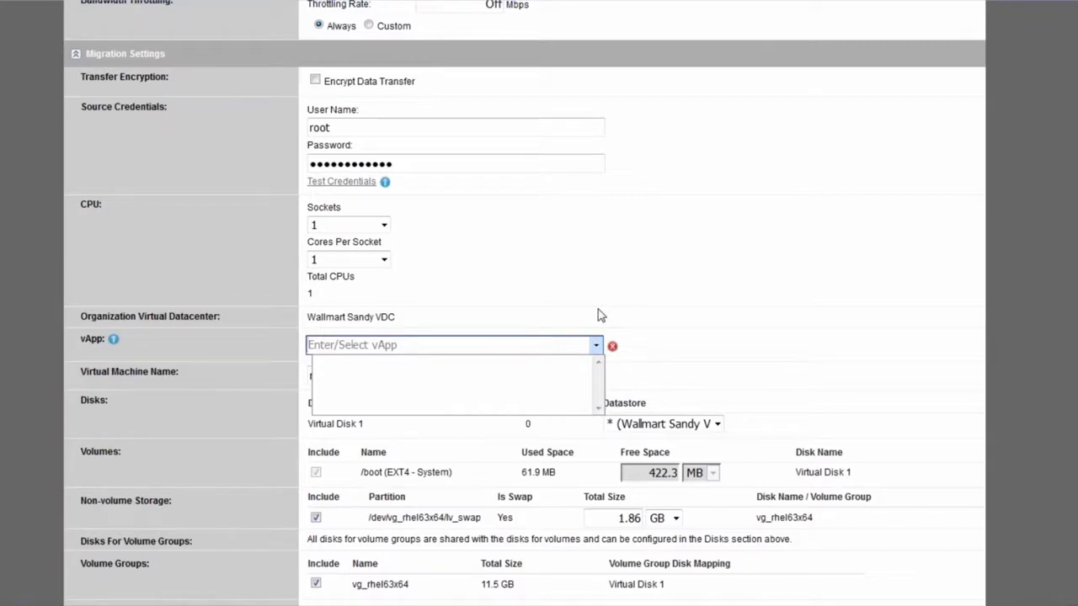
pyautogui.write('Demo v')
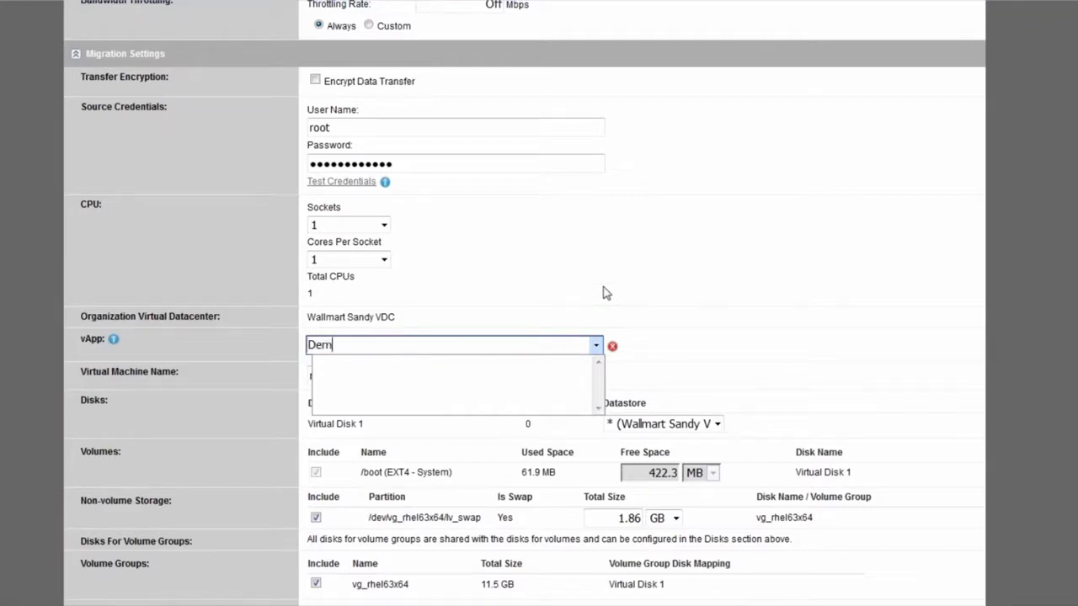
pyautogui.write('App')
pyautogui.press('Tab')
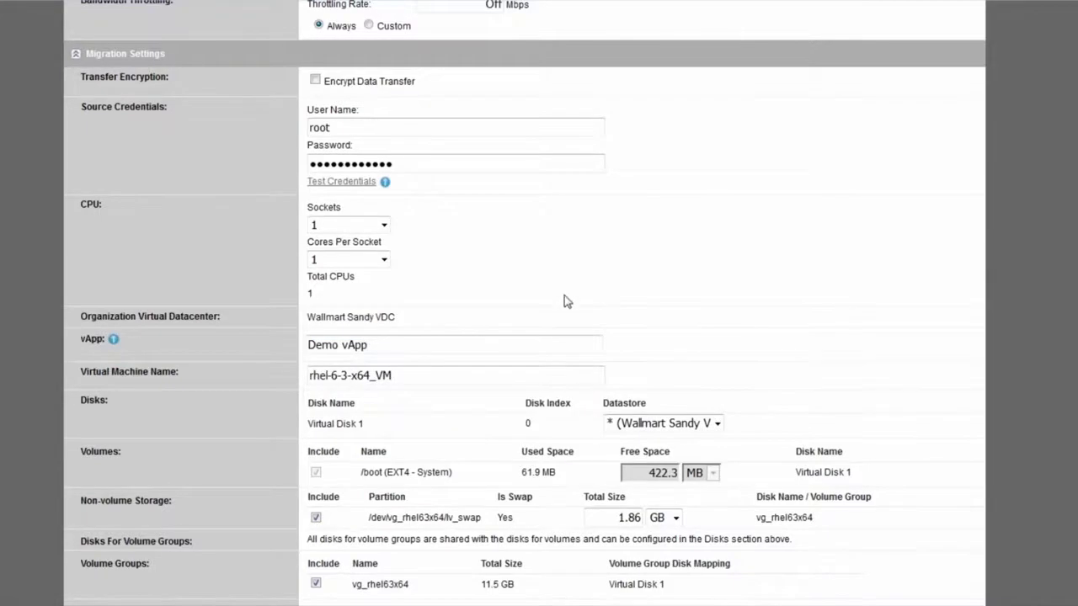
pyautogui.click(342, 343)
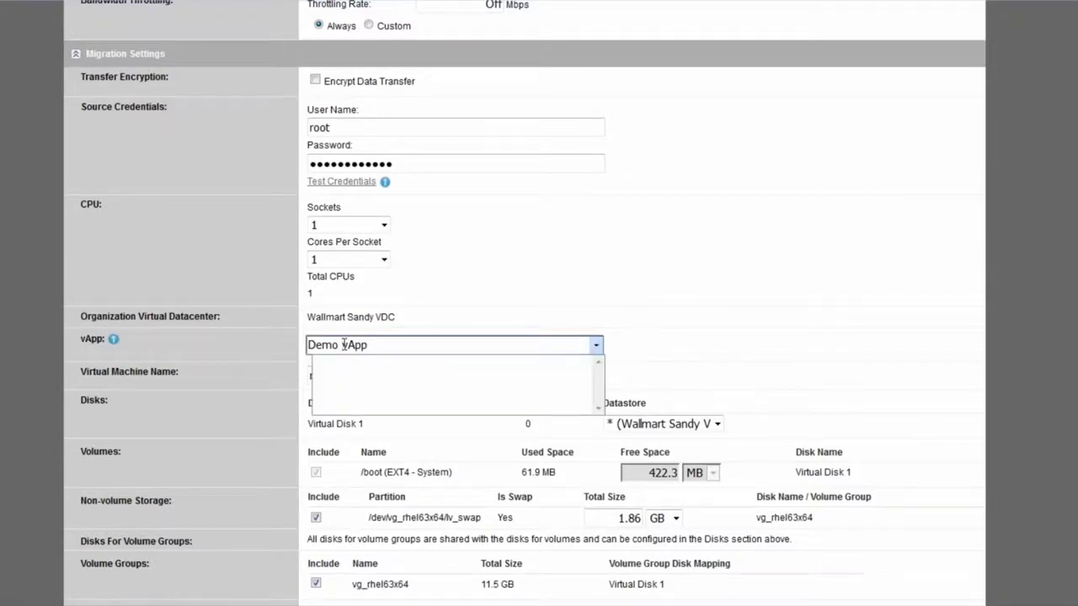
pyautogui.press('BackSpace')
pyautogui.click(634, 247)
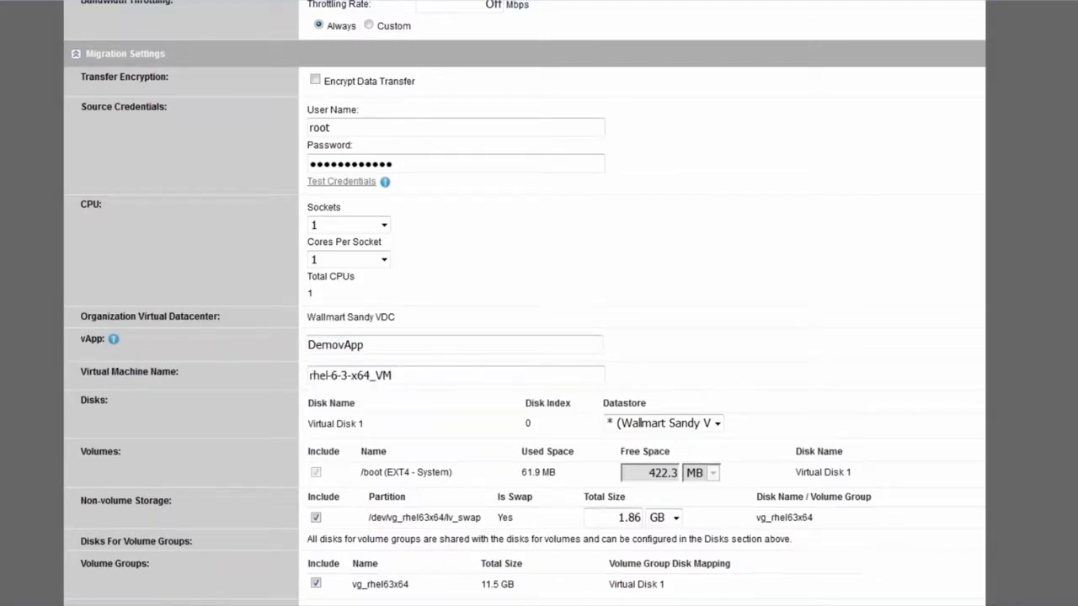
pyautogui.scroll(-4, 525, 303)
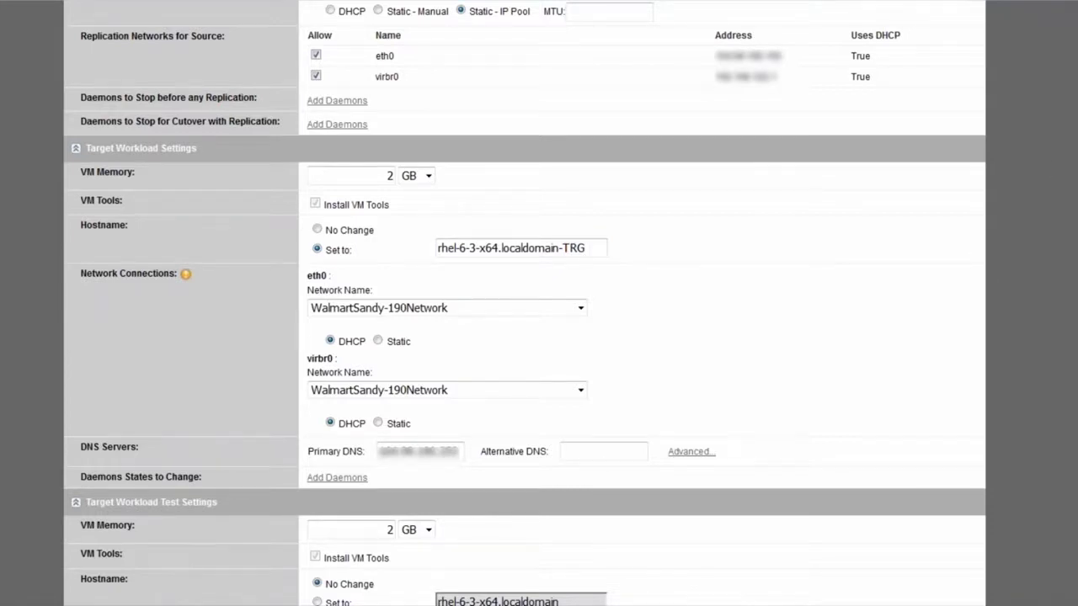
# Set the test hostname to rhel-6-3-x64.localdomain-TEST by appending '-TEST'
pyautogui.scroll(-3, 525, 303)
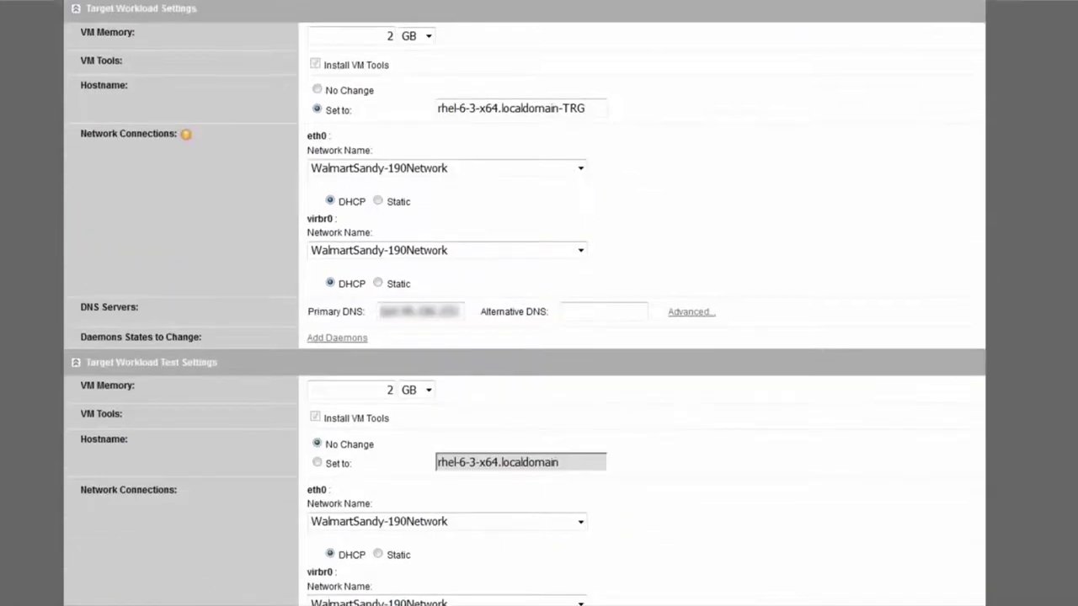
pyautogui.scroll(-4, 524, 303)
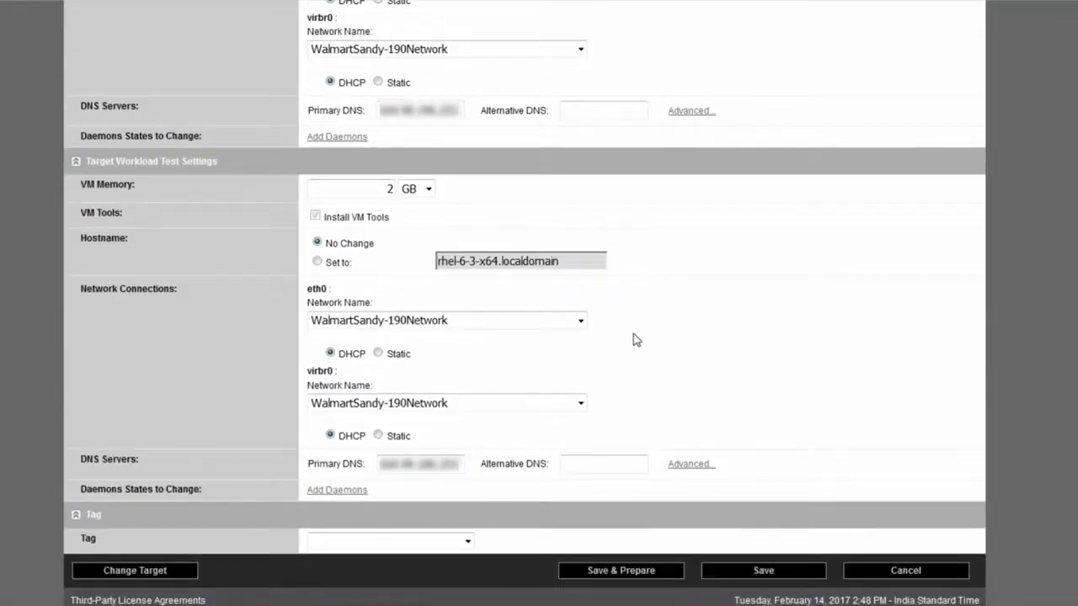
pyautogui.click(317, 262)
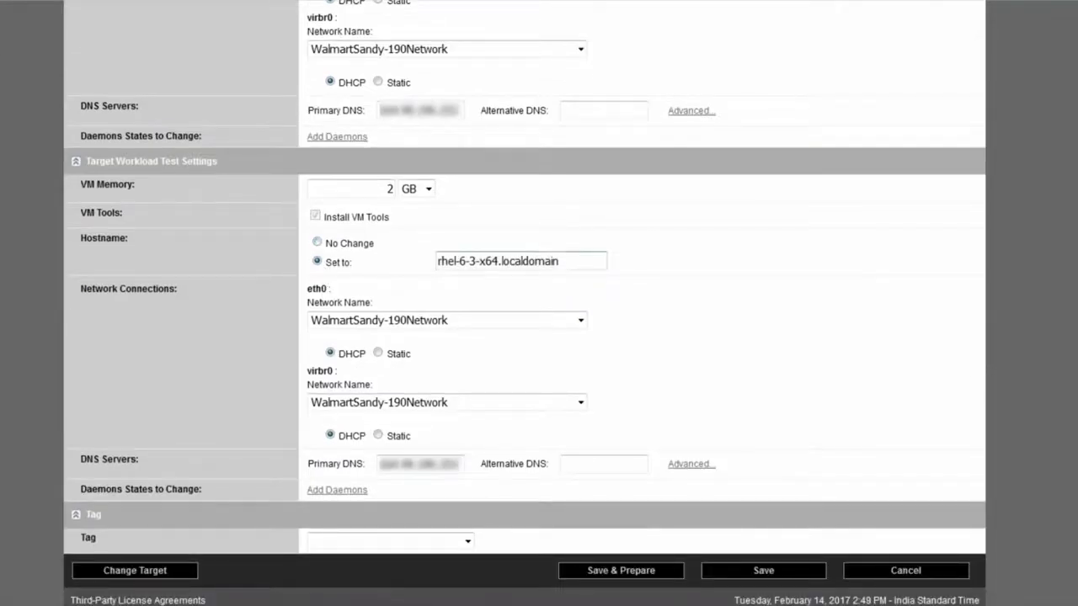
pyautogui.click(565, 264)
pyautogui.write('-TEST')
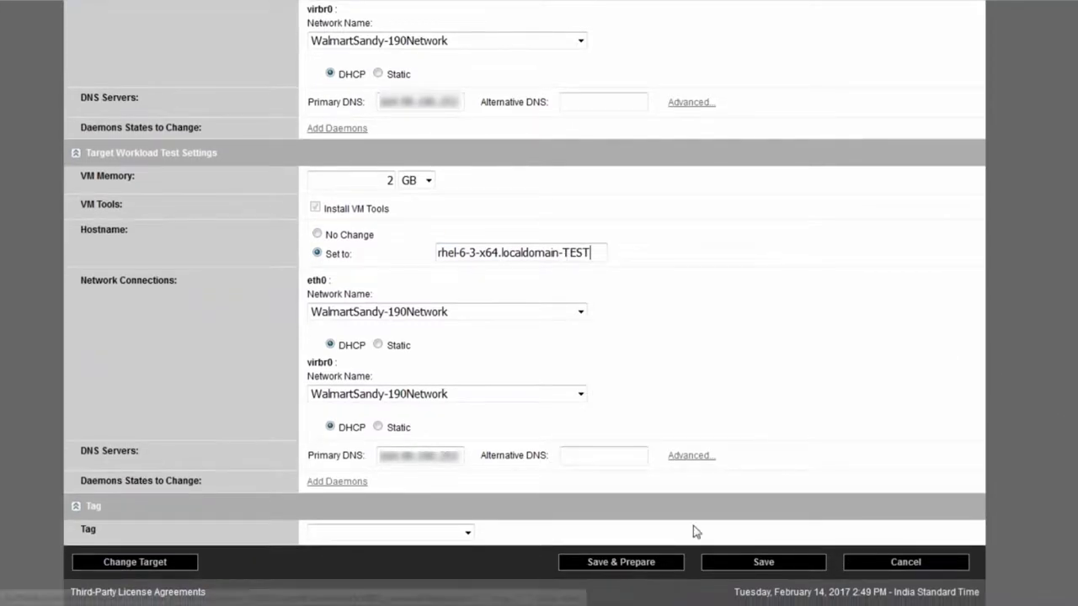
# Save and prepare the migration, then run it, confirming each with Execute
pyautogui.click(652, 566)
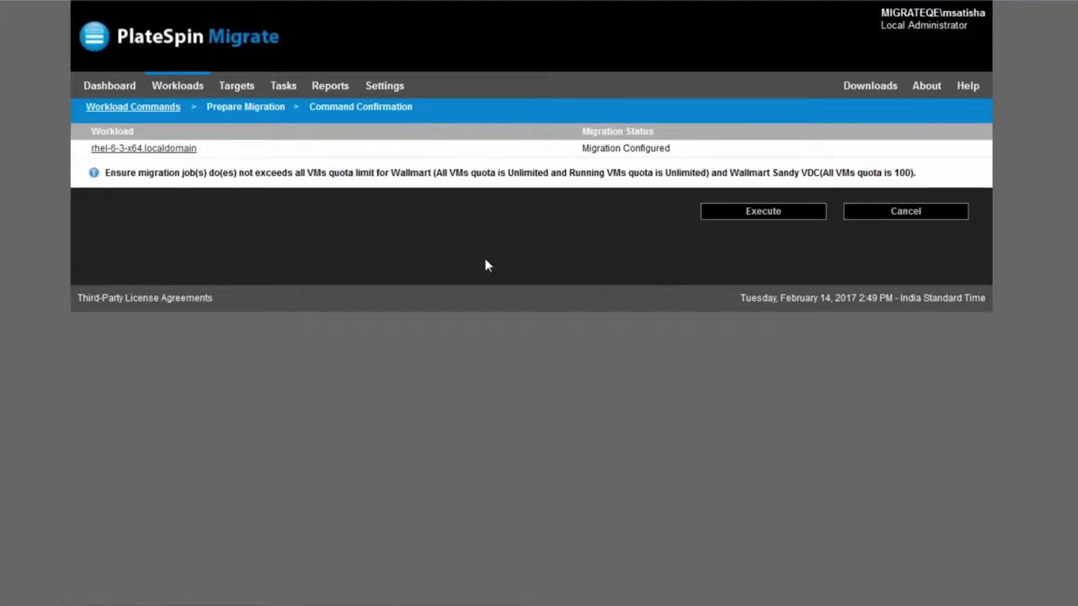
pyautogui.click(766, 219)
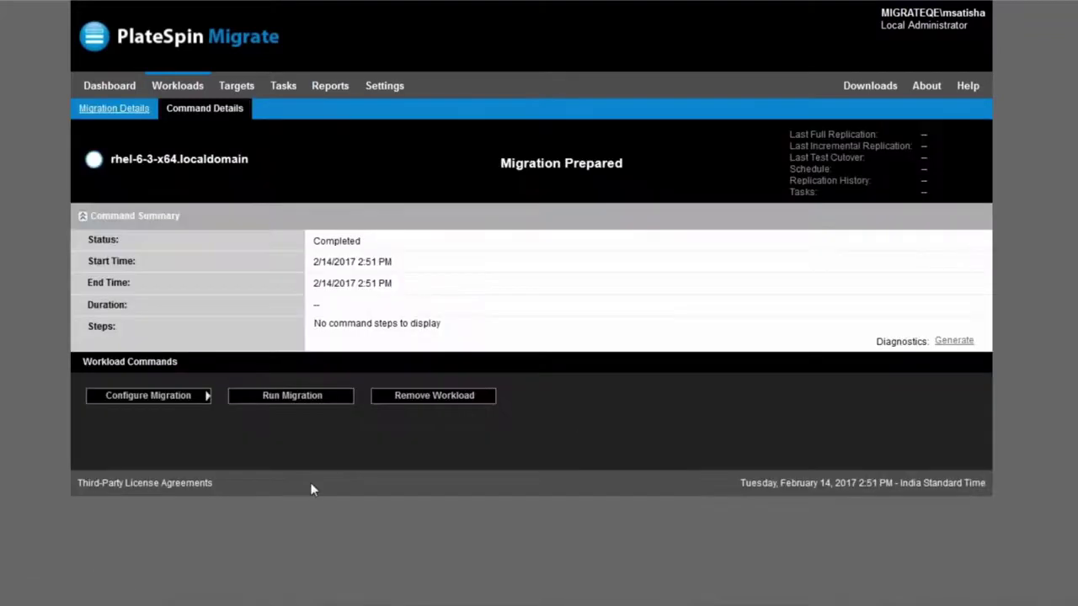
pyautogui.click(303, 397)
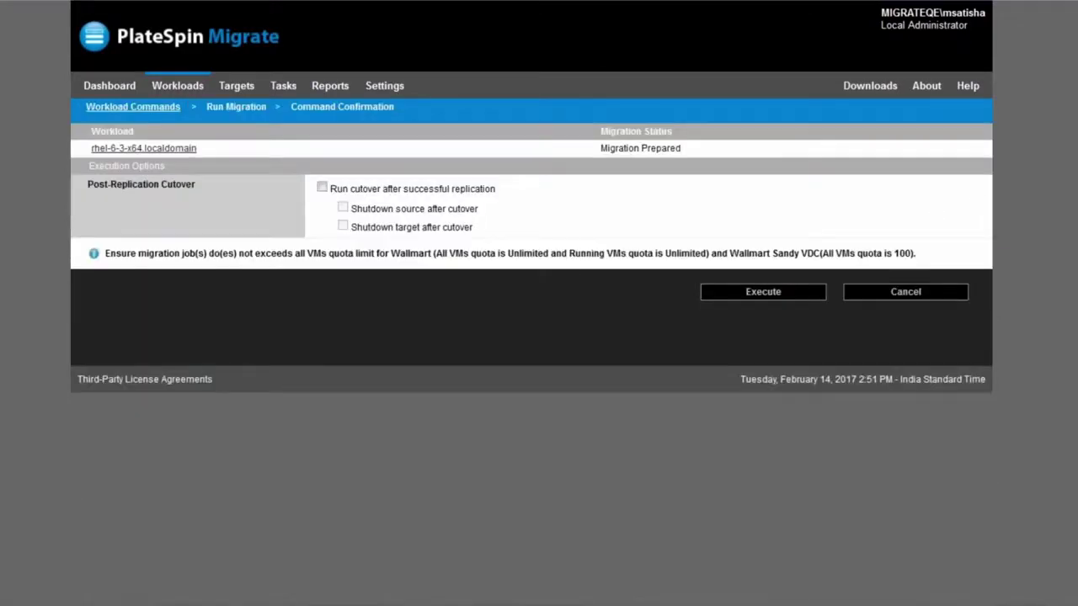
pyautogui.click(764, 295)
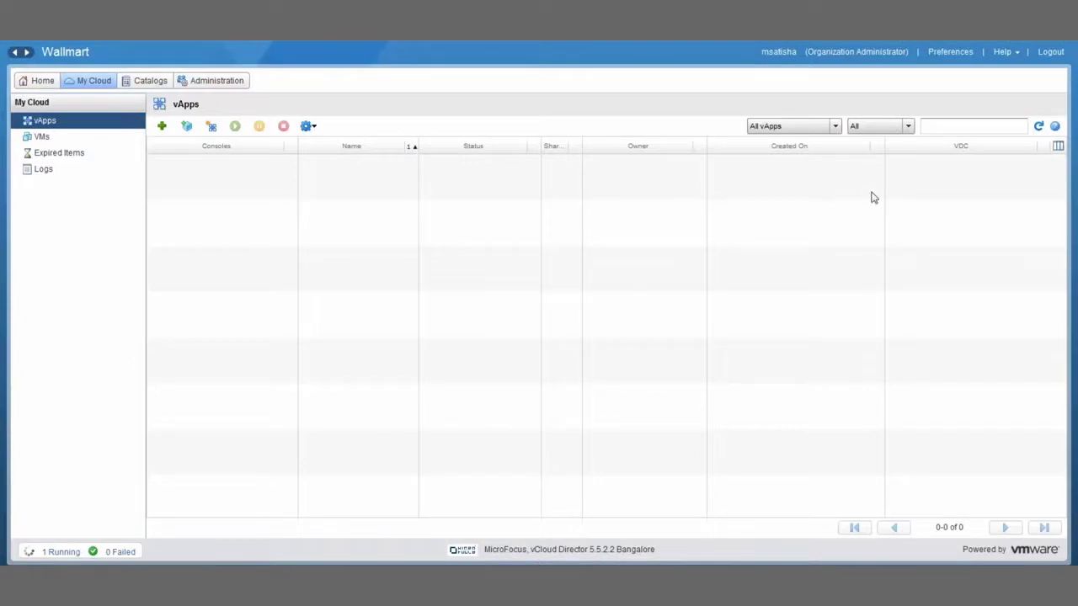
# Refresh the vApps list and confirm DemovApp's rhel-6-3-x64 VM is powering on
pyautogui.click(1038, 126)
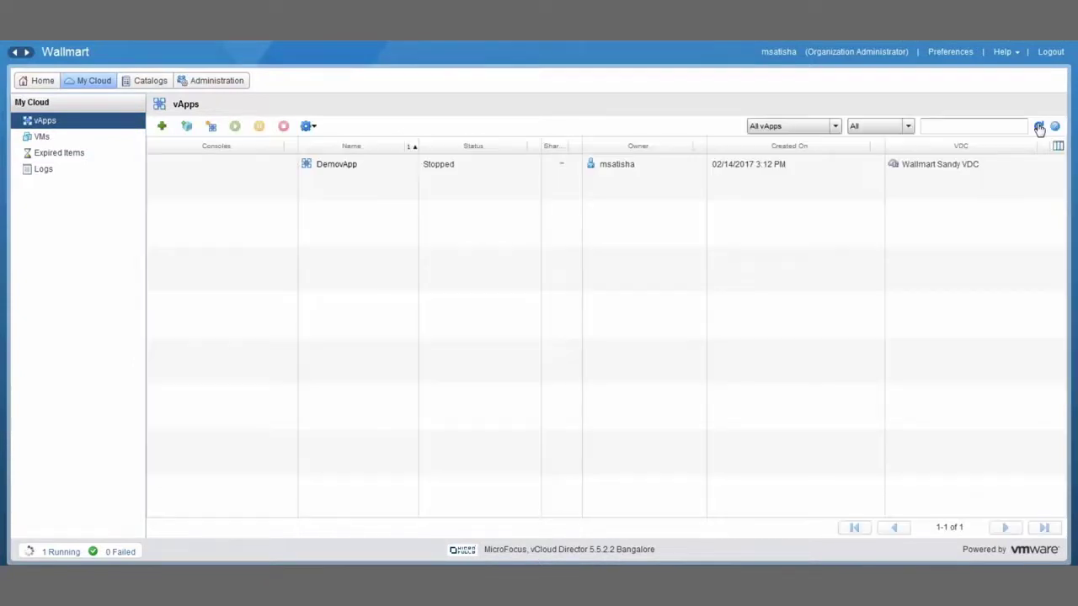
pyautogui.click(342, 171)
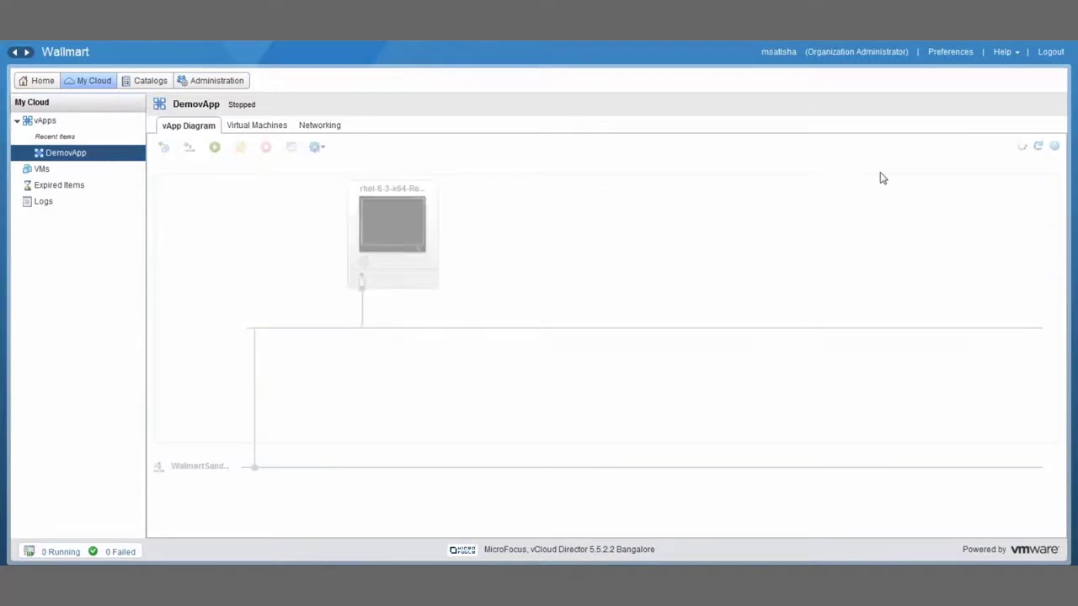
pyautogui.click(1039, 146)
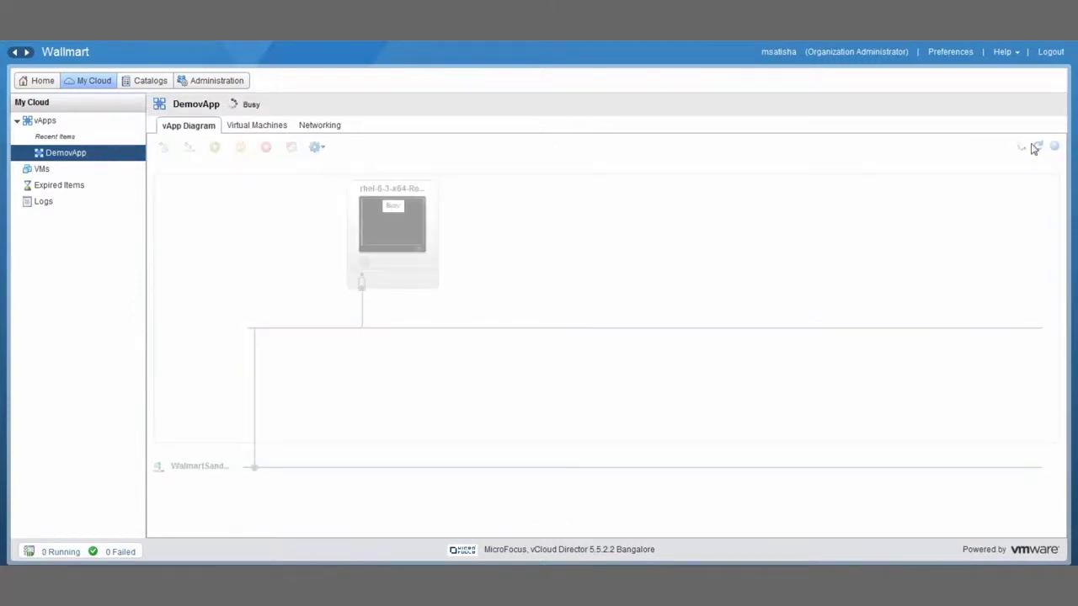
pyautogui.click(277, 135)
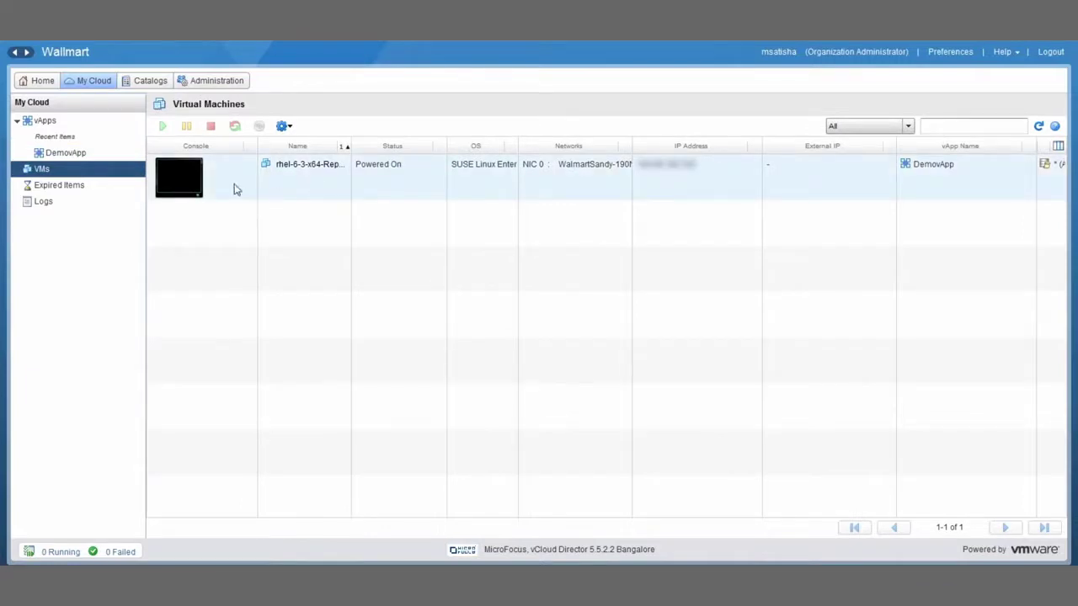
# Review the rhel-6-3-x64-RepEnv VM hardware: 1 CPU, 1 GB memory, two disks, WalmartSandy-190Network NIC
pyautogui.rightClick(236, 190)
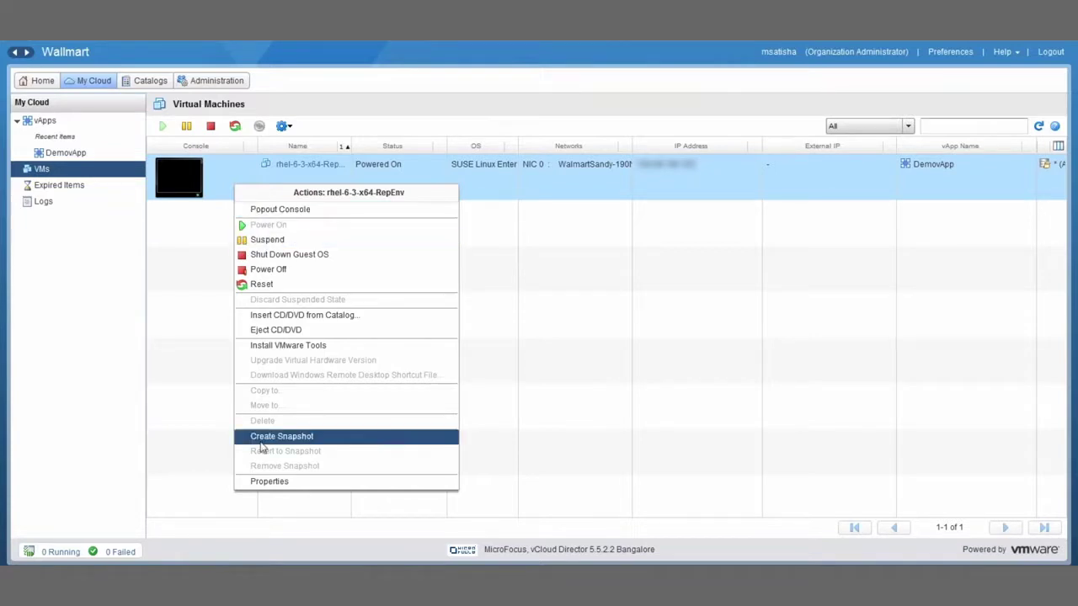
pyautogui.click(269, 482)
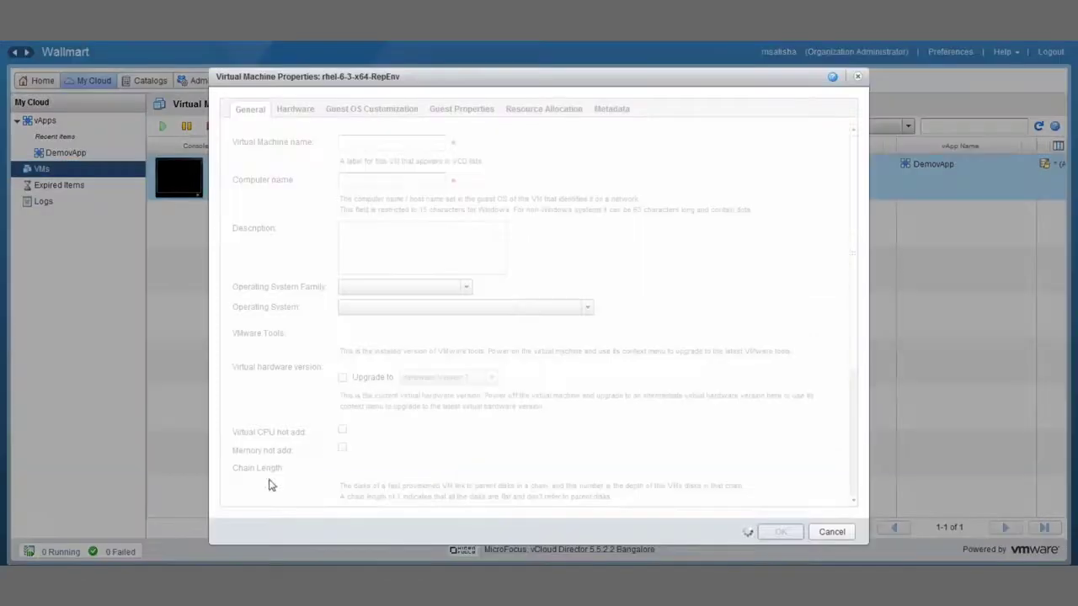
pyautogui.click(305, 112)
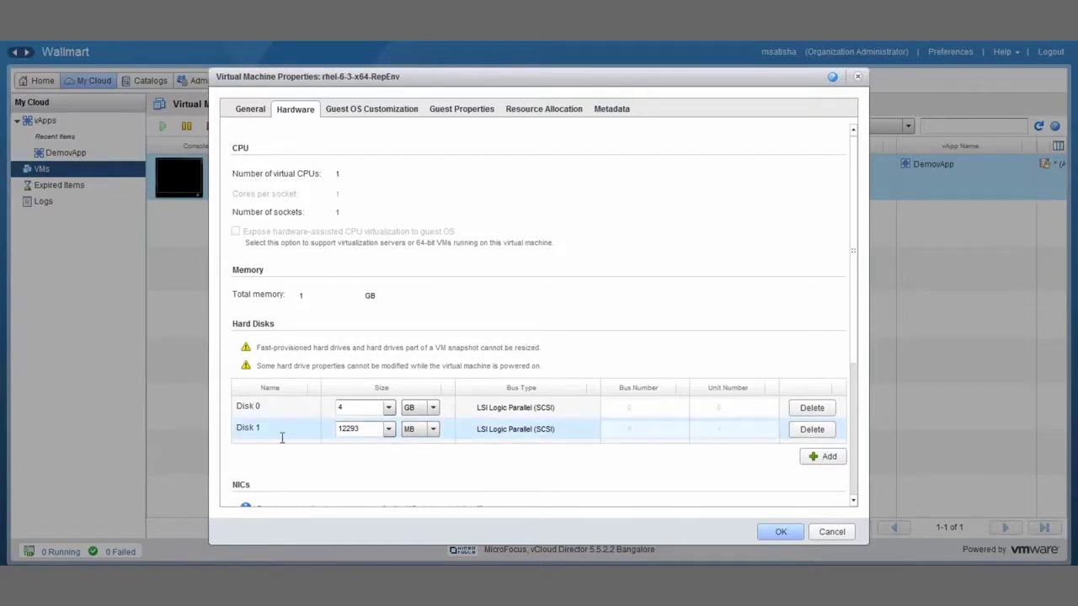
pyautogui.scroll(-3, 853, 322)
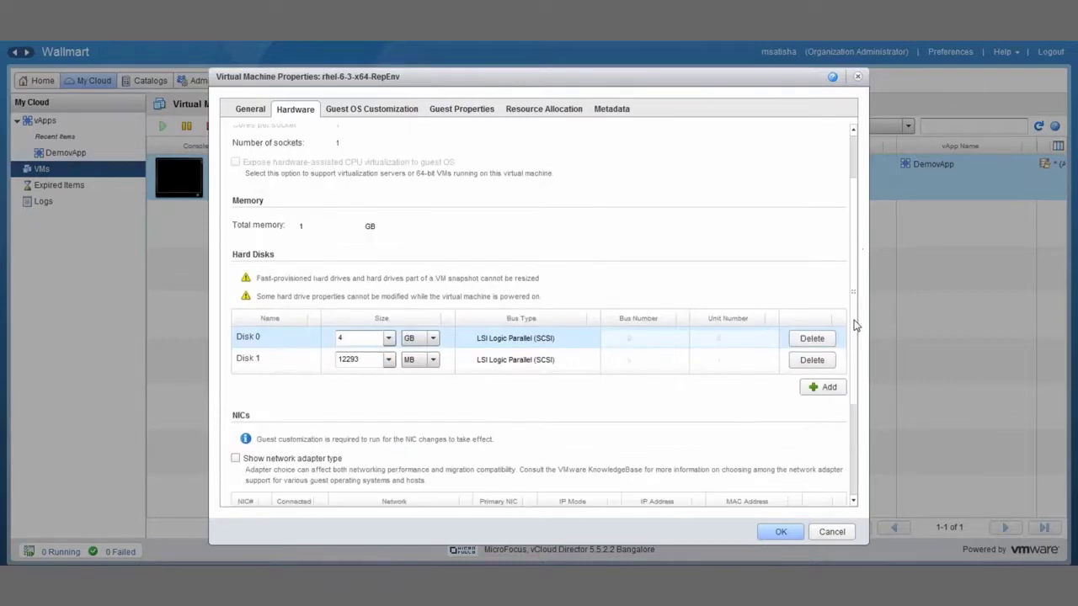
pyautogui.scroll(-3, 852, 476)
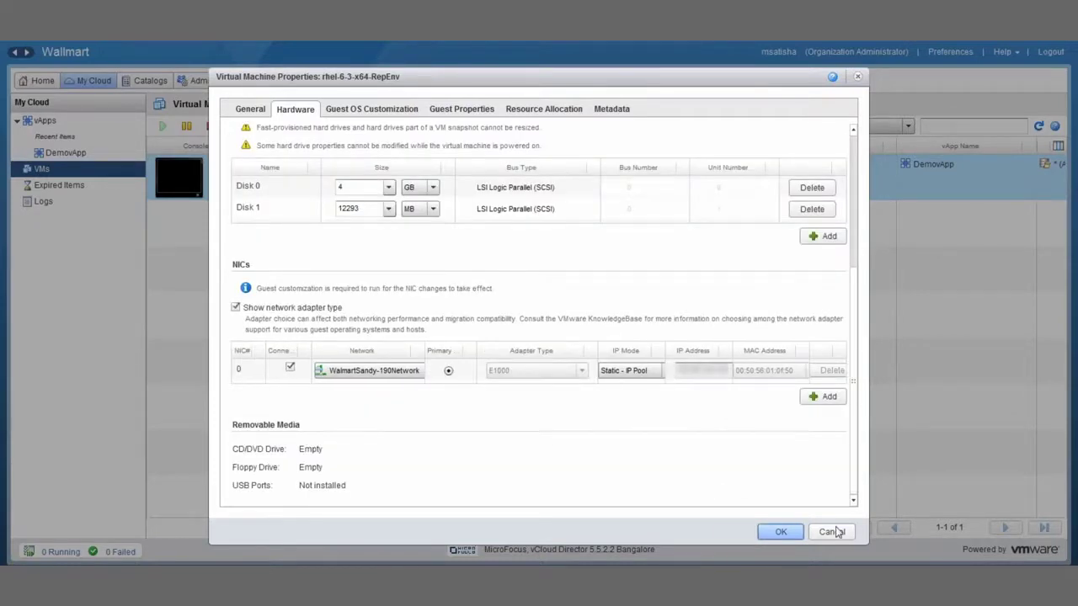